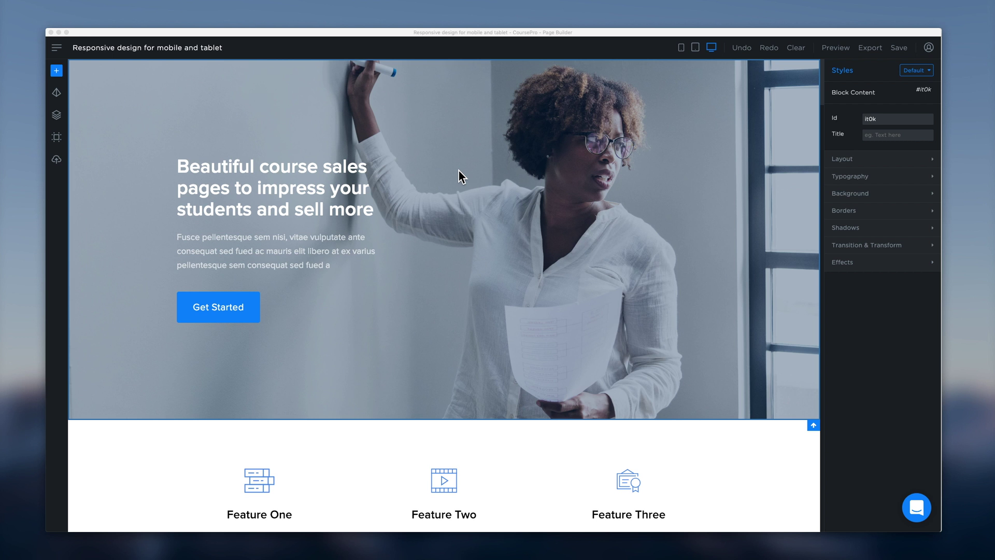
- Preview the sales page at tablet width and scroll down through it and back up
left_click(698, 53)
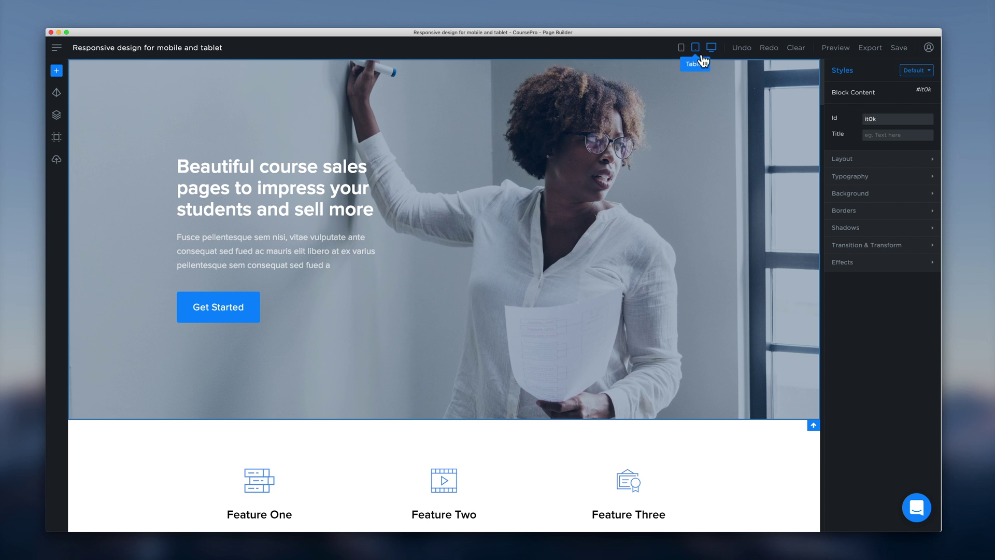
left_click(702, 57)
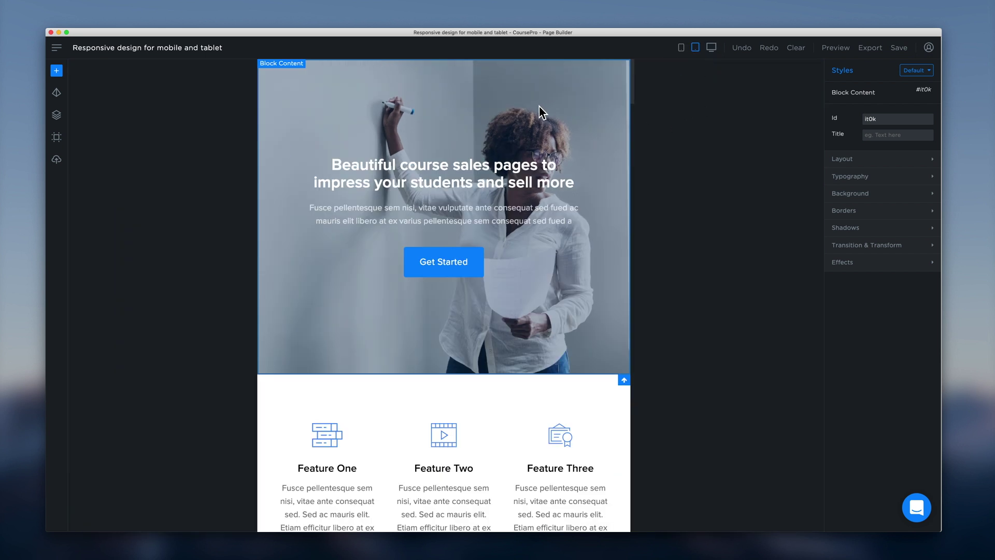
scroll(539, 107, "down", 7)
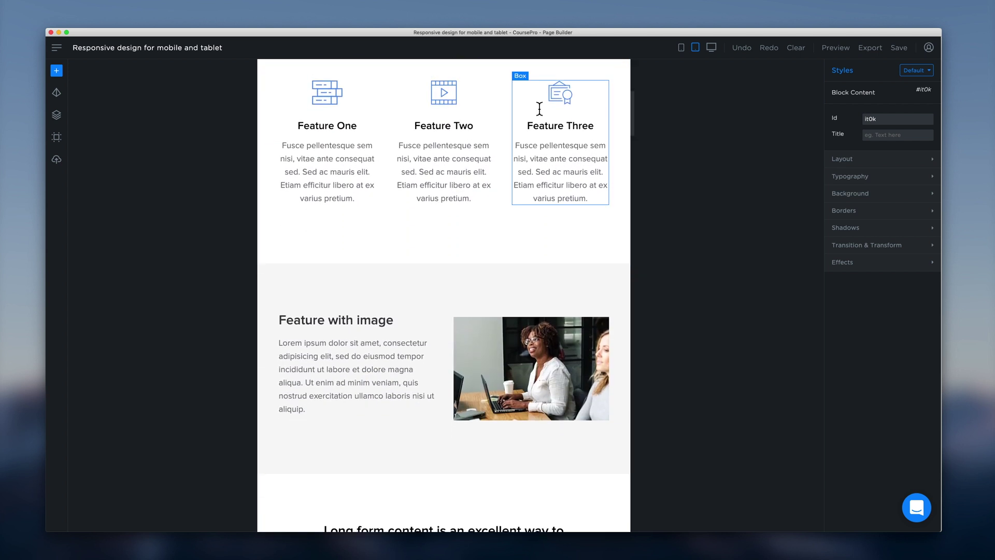
scroll(539, 109, "down", 5)
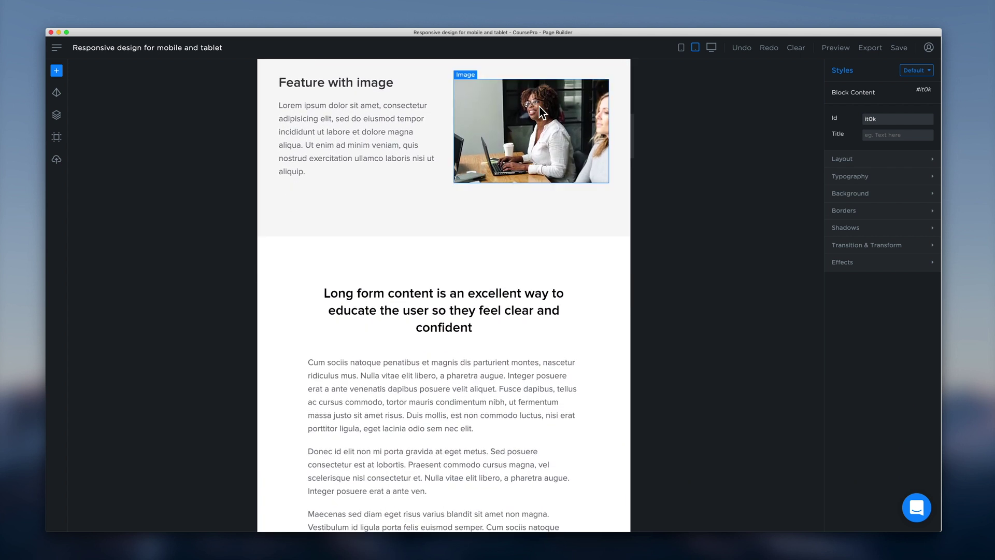
scroll(539, 107, "down", 9)
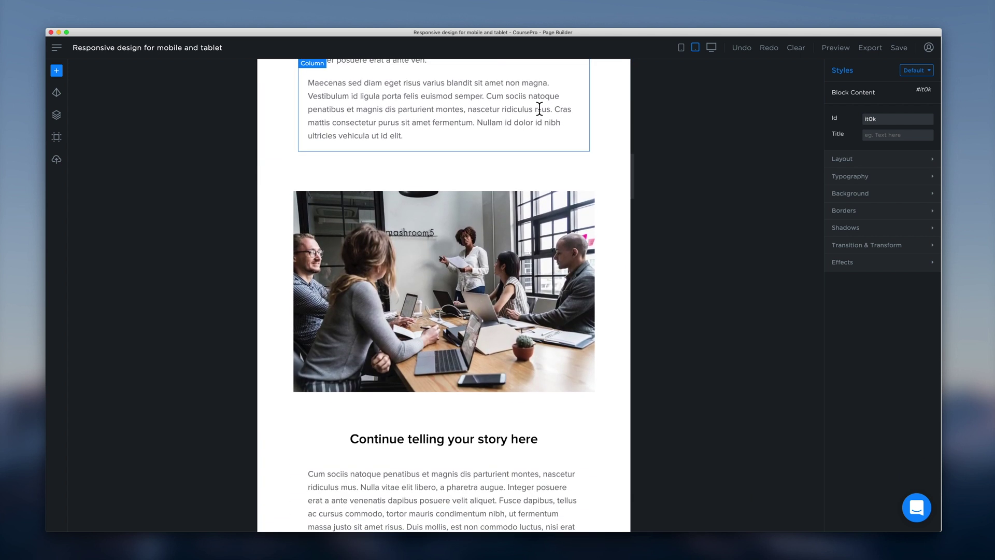
scroll(539, 109, "down", 10)
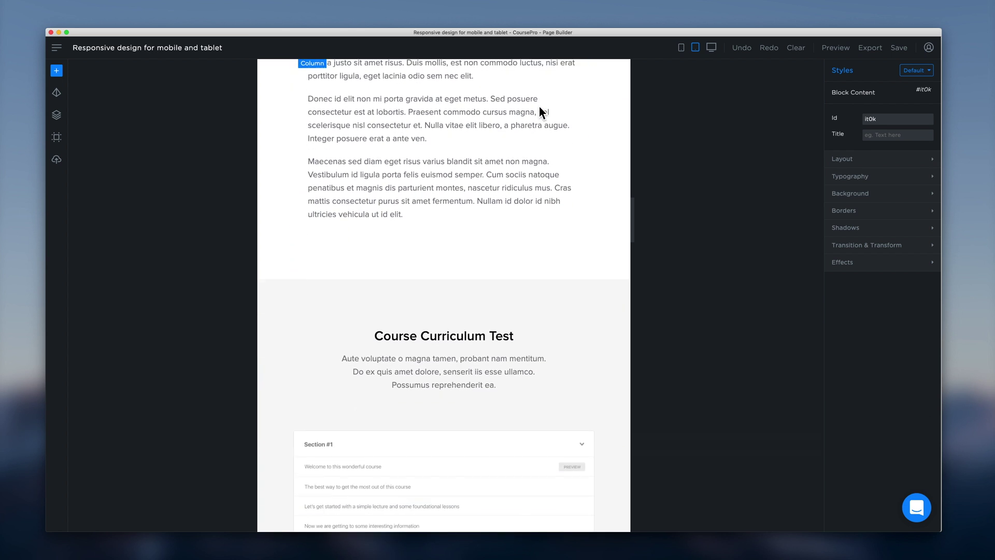
scroll(539, 105, "down", 8)
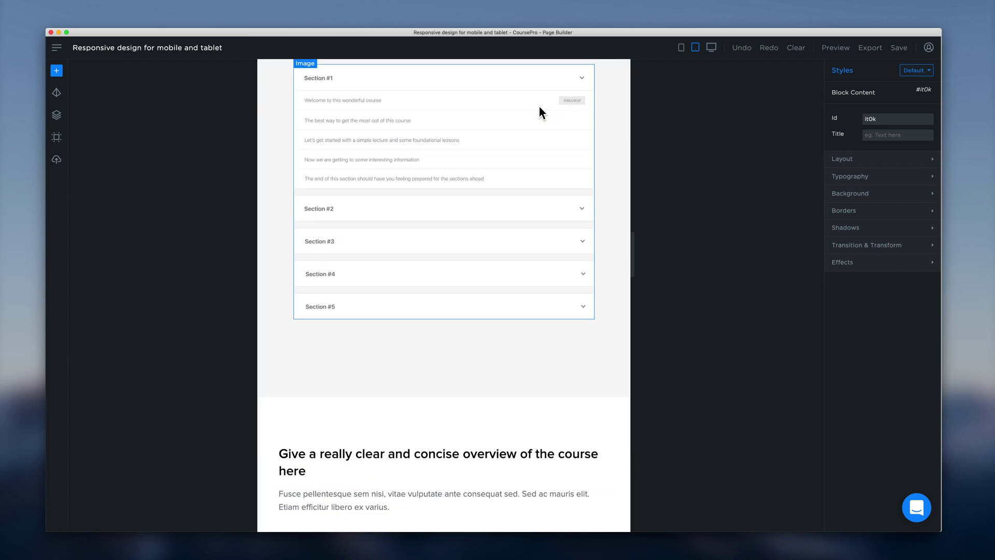
scroll(539, 106, "up", 20)
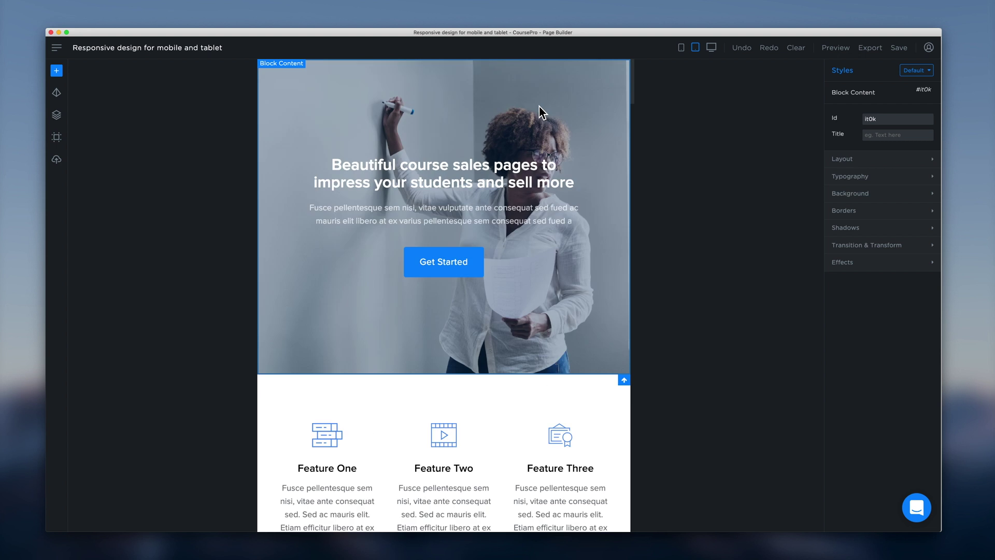
left_click(684, 50)
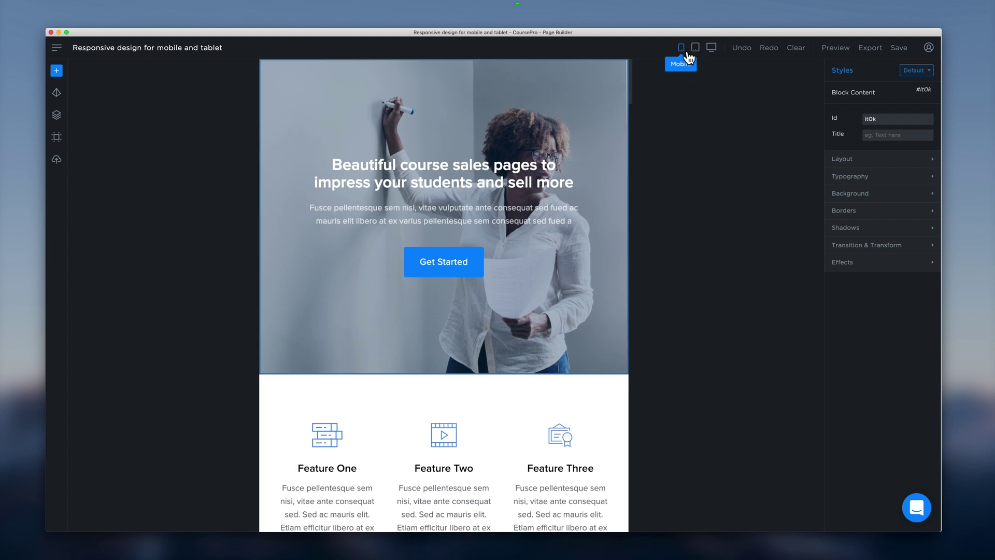
scroll(468, 104, "down", 2)
scroll(467, 107, "down", 16)
scroll(467, 104, "down", 10)
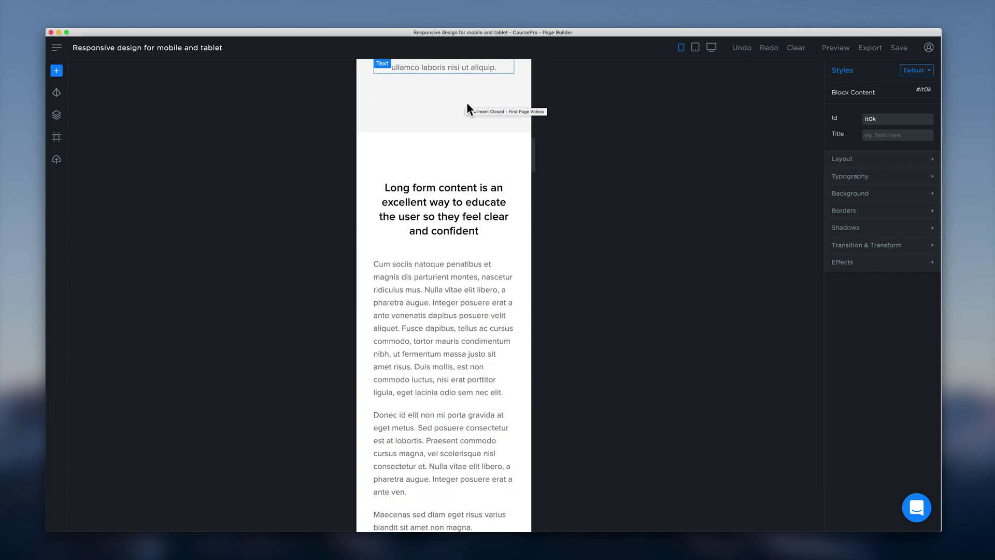
scroll(467, 105, "down", 3)
scroll(467, 105, "up", 20)
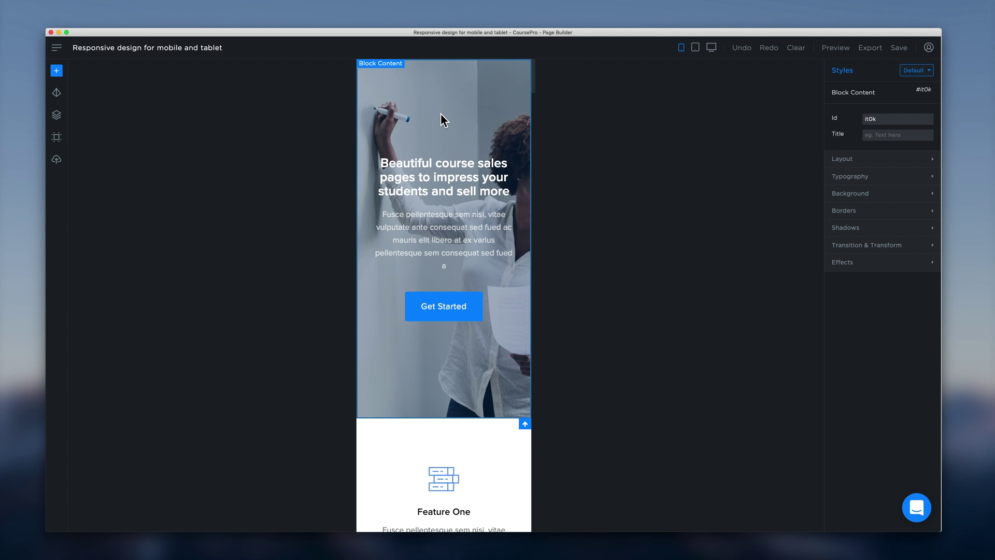
left_click(703, 51)
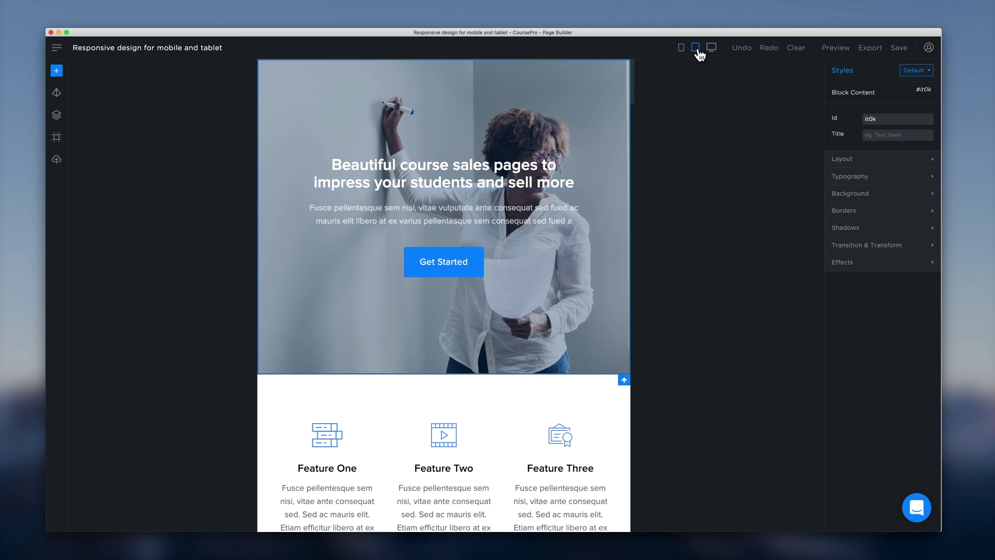
- Step through the desktop and tablet previews, ending on the mobile width
left_click(715, 50)
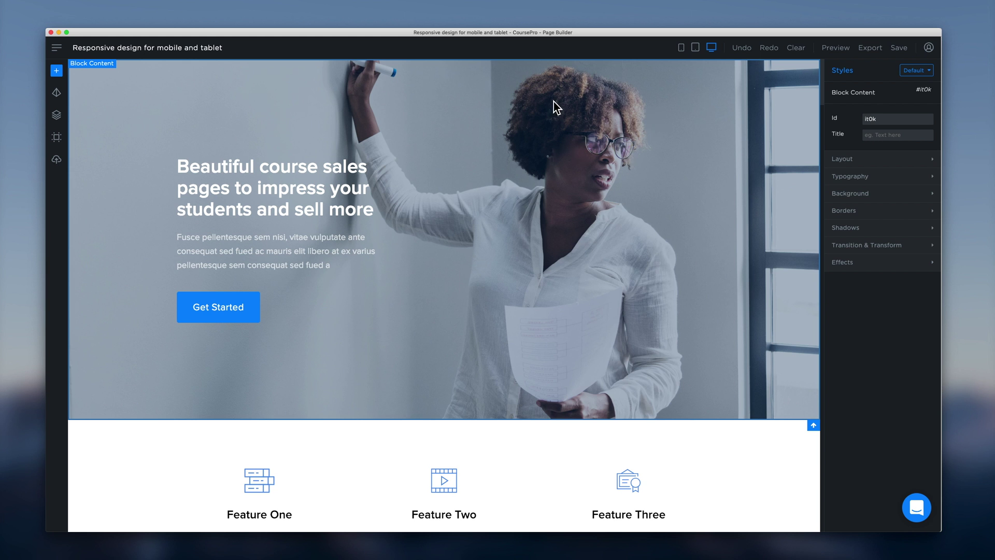
left_click(696, 48)
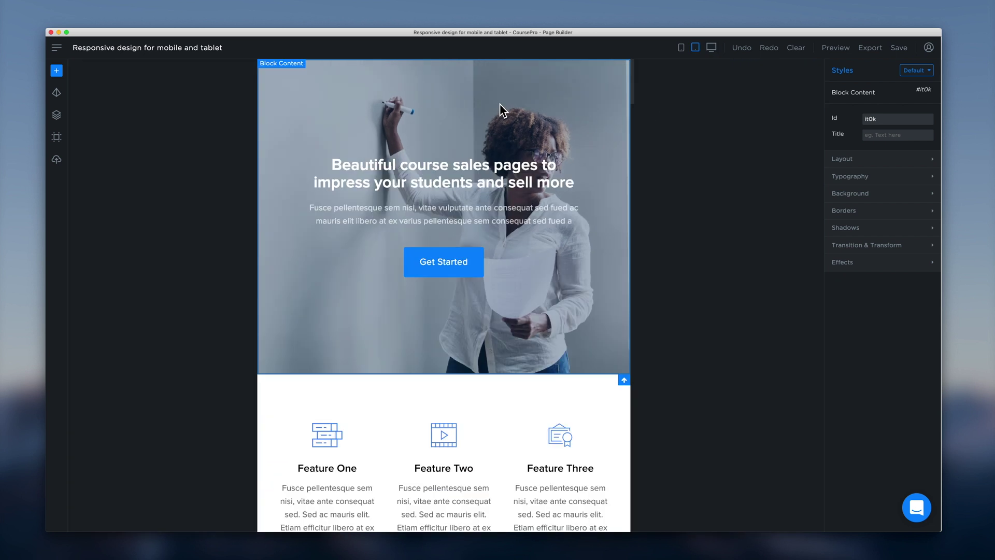
left_click(682, 48)
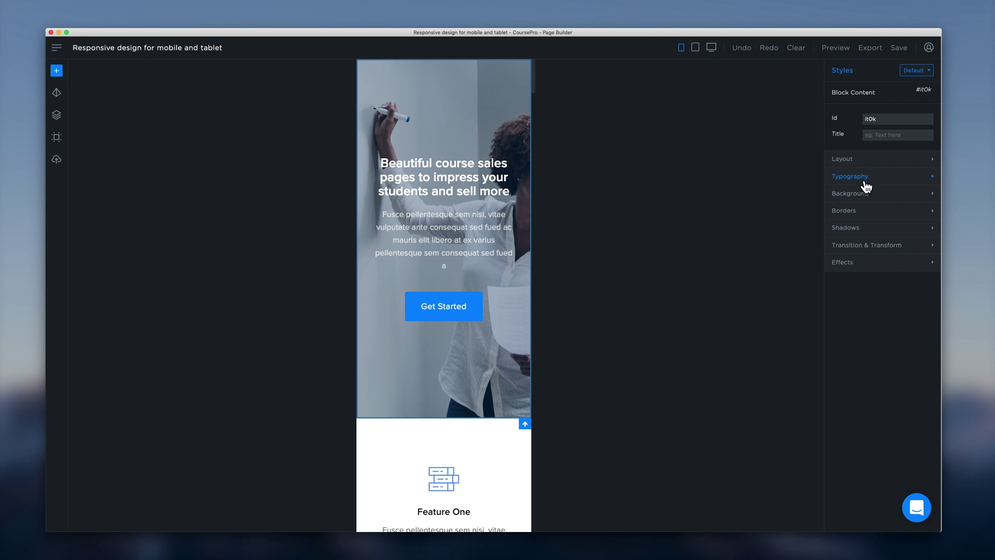
- Add an Unsplash 'desk' photo of a tablet and coffee cup as the hero's background image
left_click(884, 195)
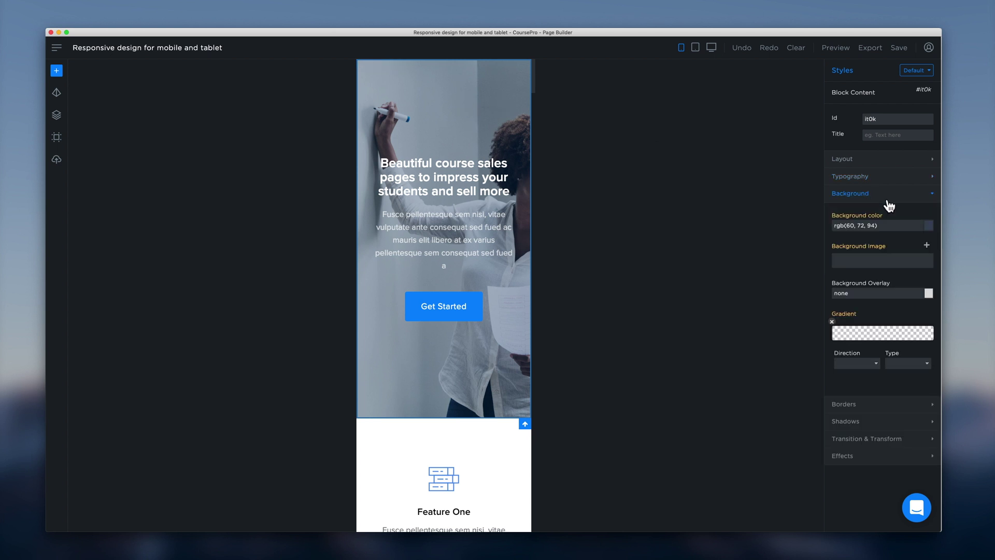
left_click(931, 248)
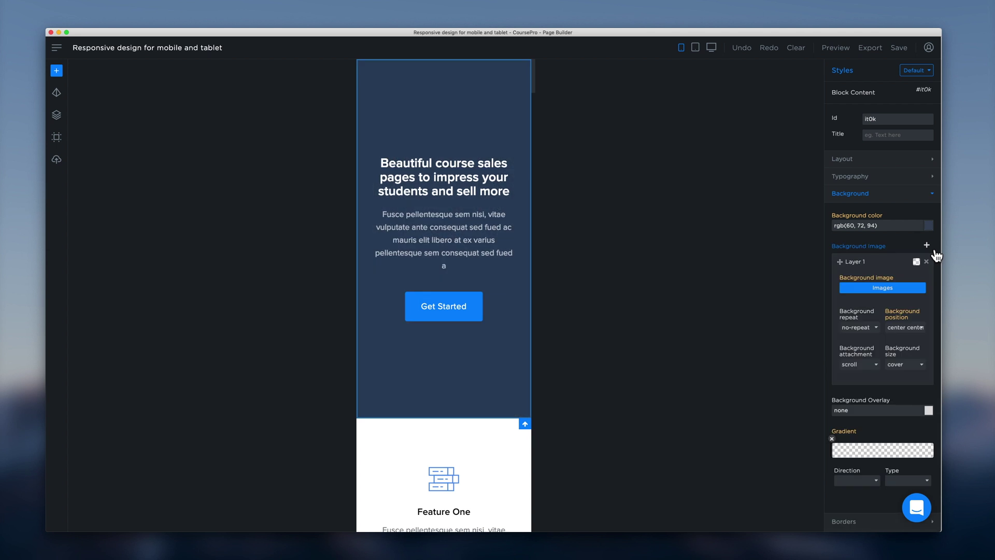
left_click(894, 290)
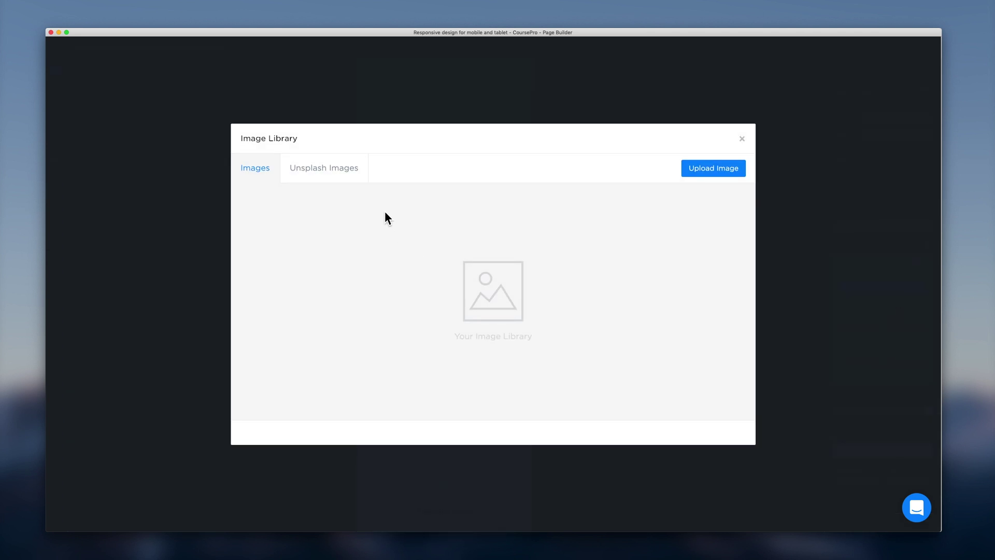
left_click(328, 176)
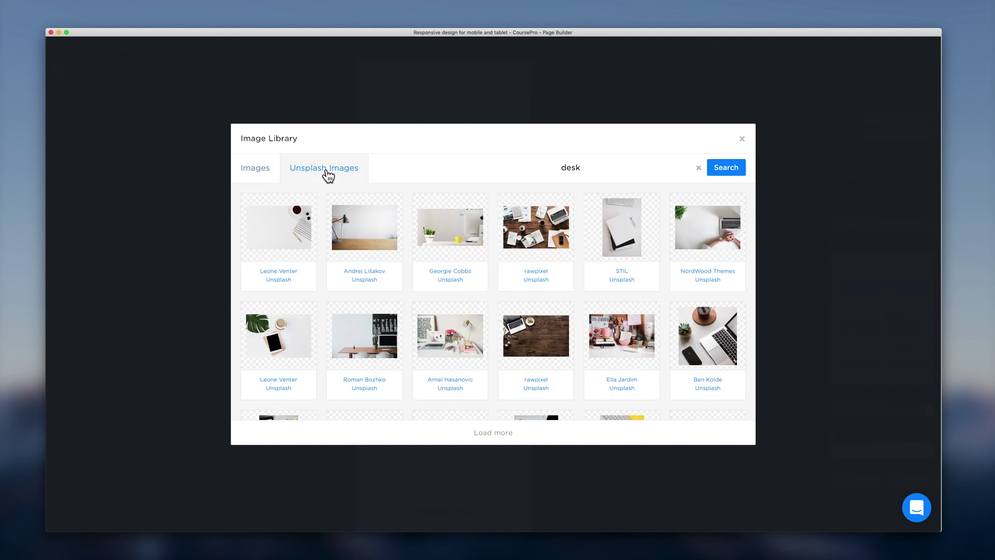
left_click(297, 331)
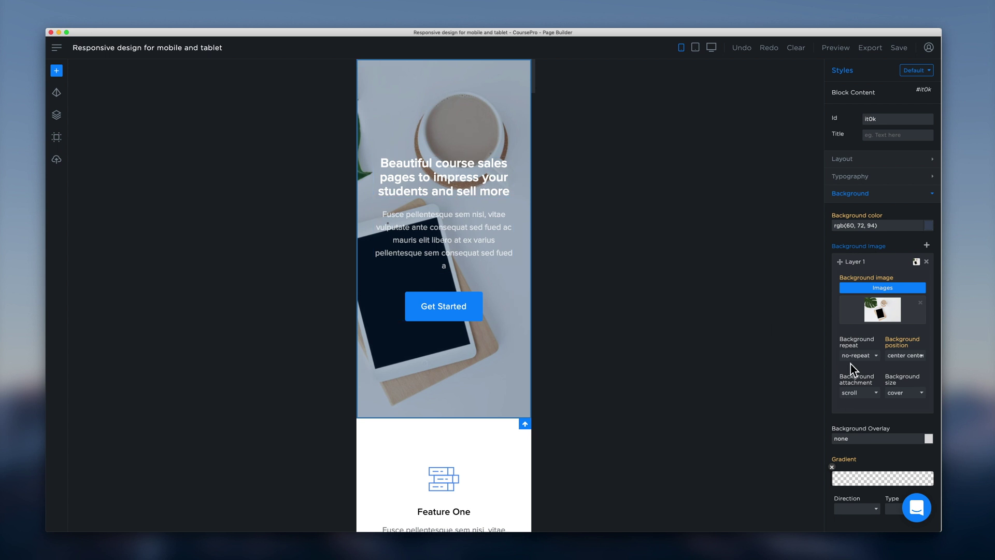
- Change the hero's background overlay colour to a dark blue rgba(38,89,128,0.9)
left_click(930, 439)
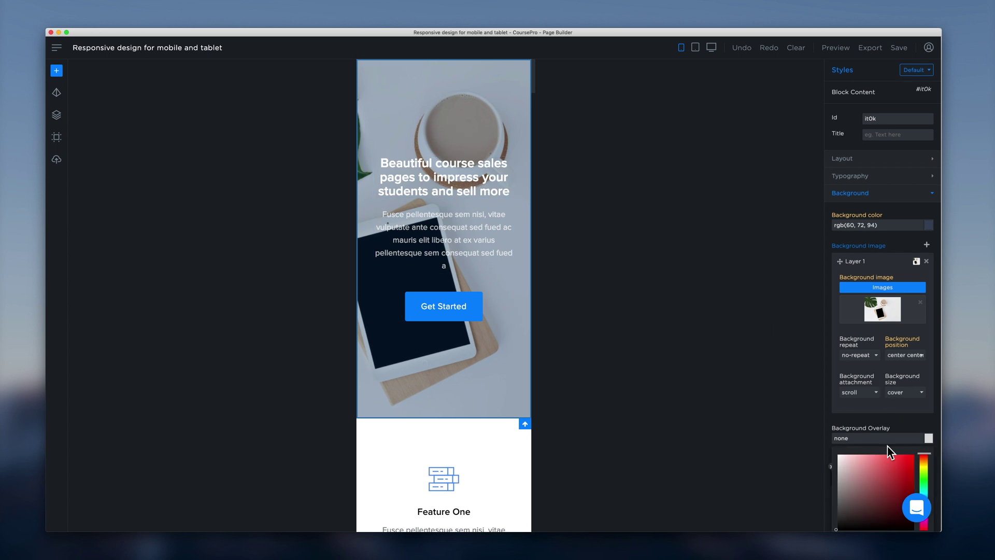
scroll(883, 444, "down", 3)
left_click(903, 381)
left_click(897, 371)
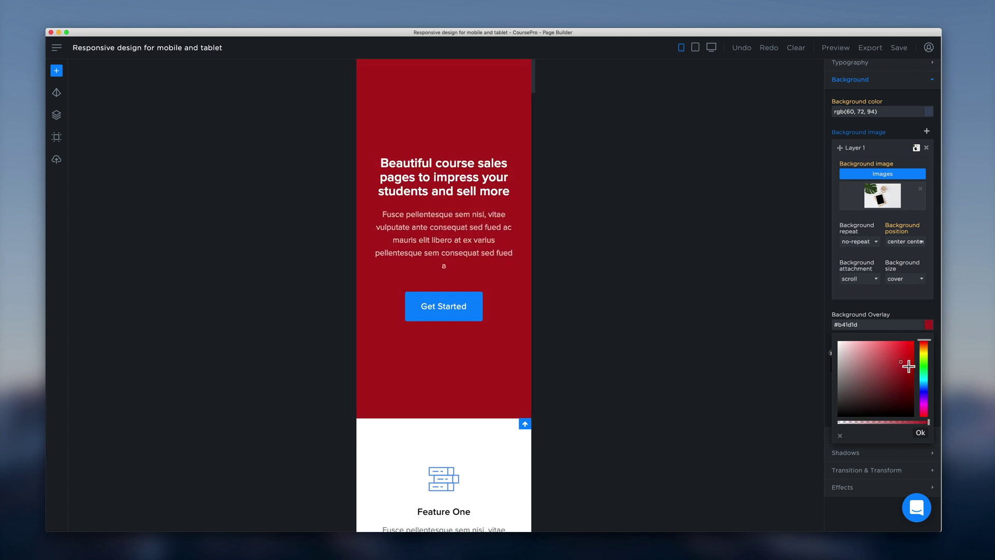
left_click_drag(917, 428, 902, 425)
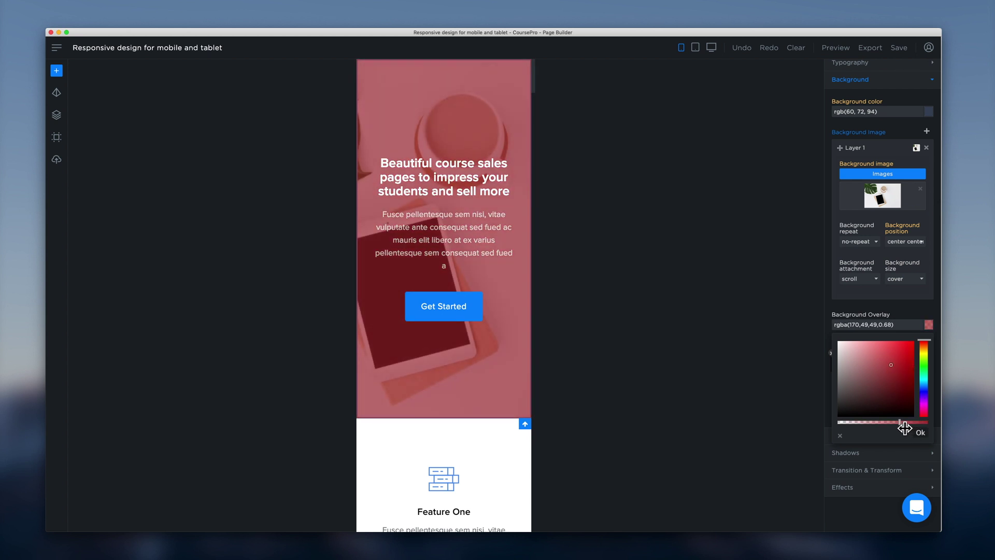
left_click_drag(928, 383, 928, 391)
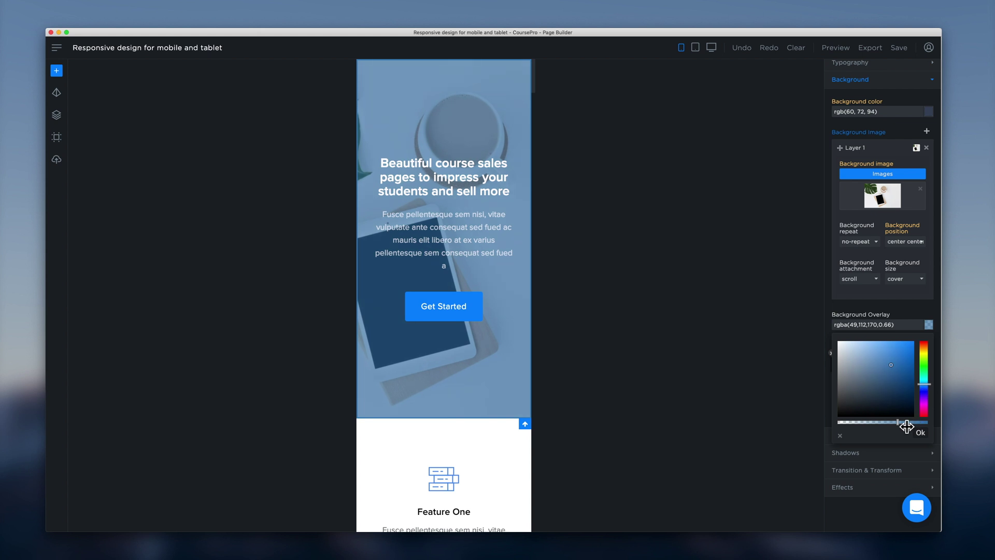
left_click_drag(899, 423, 924, 425)
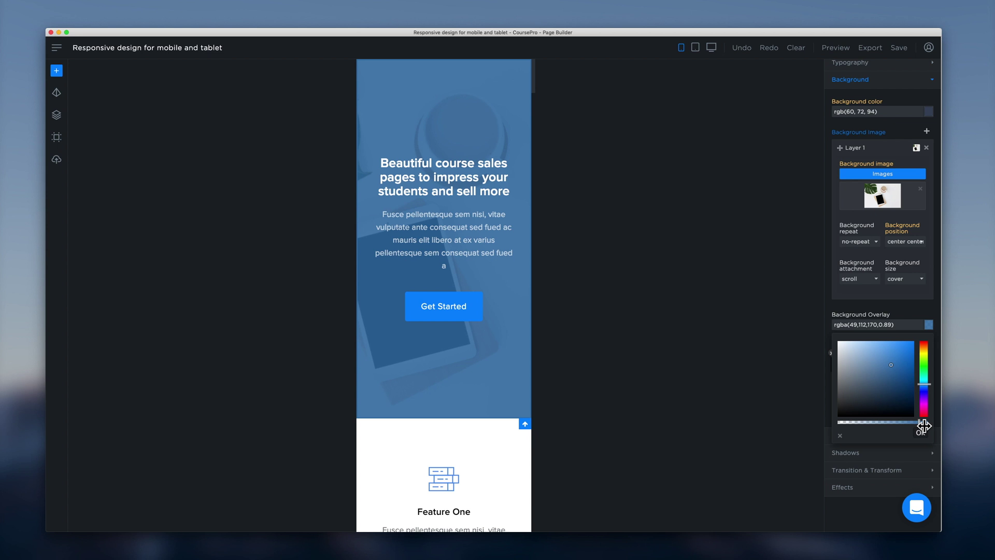
left_click_drag(924, 425, 924, 426)
left_click(931, 390)
left_click_drag(901, 377, 895, 383)
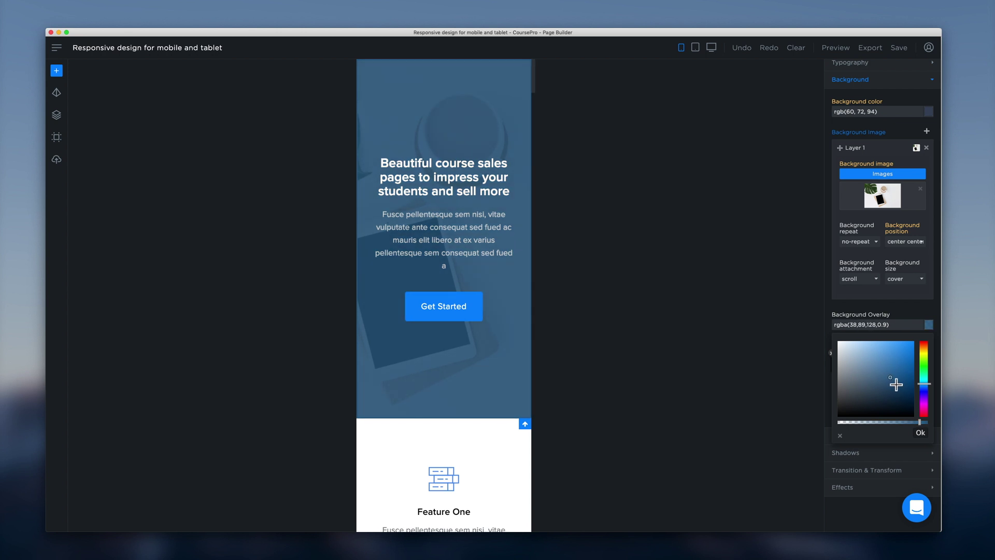
left_click(926, 438)
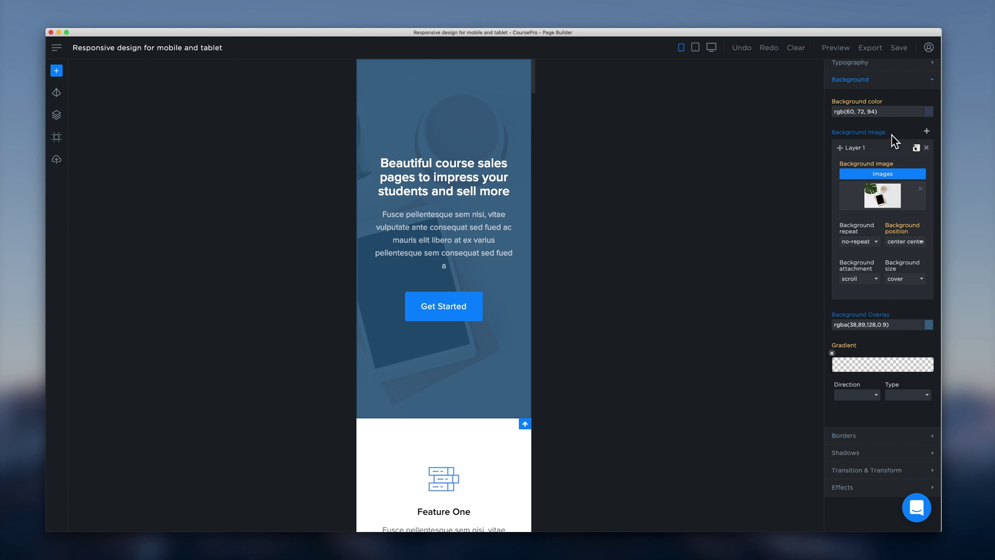
left_click(884, 82)
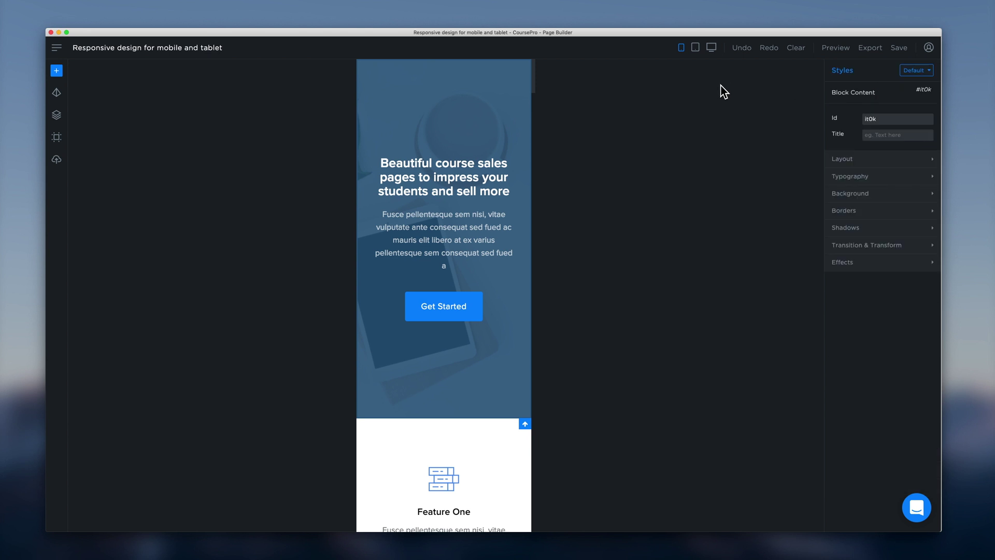
left_click(706, 58)
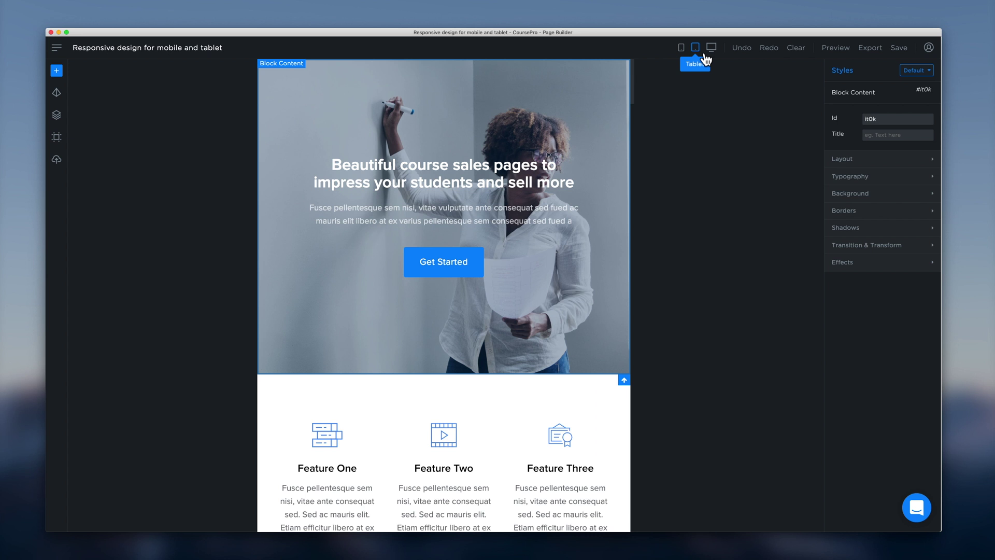
left_click(719, 55)
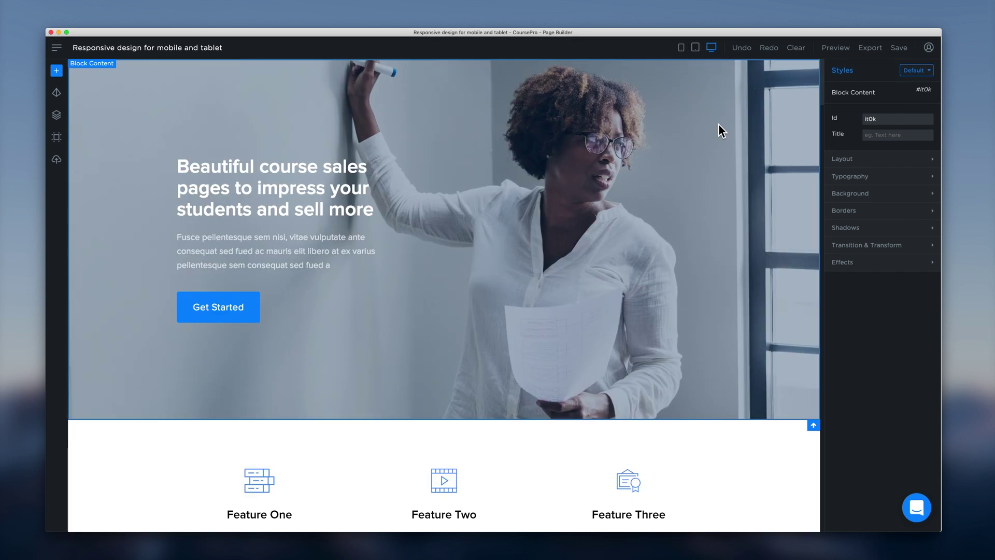
left_click(695, 55)
left_click(687, 54)
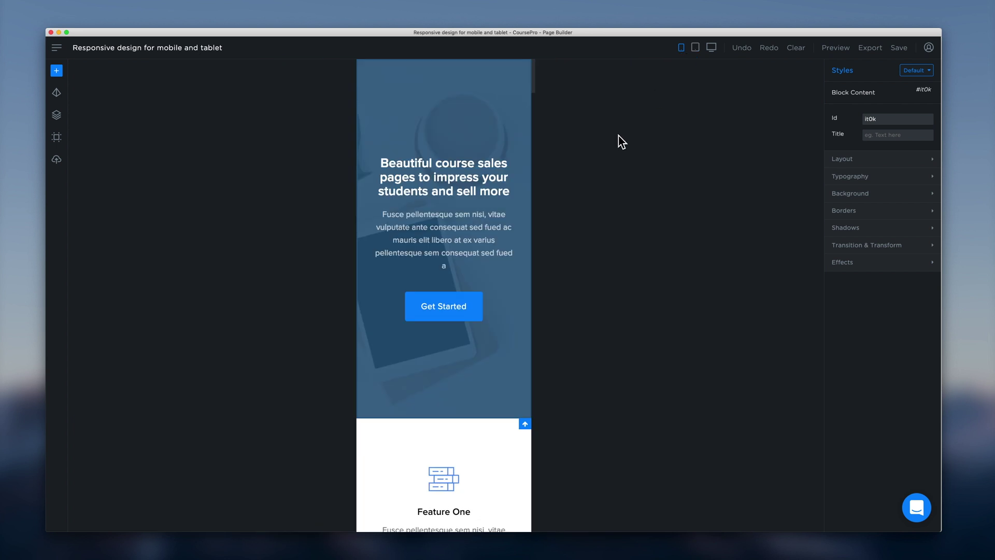
left_click(718, 54)
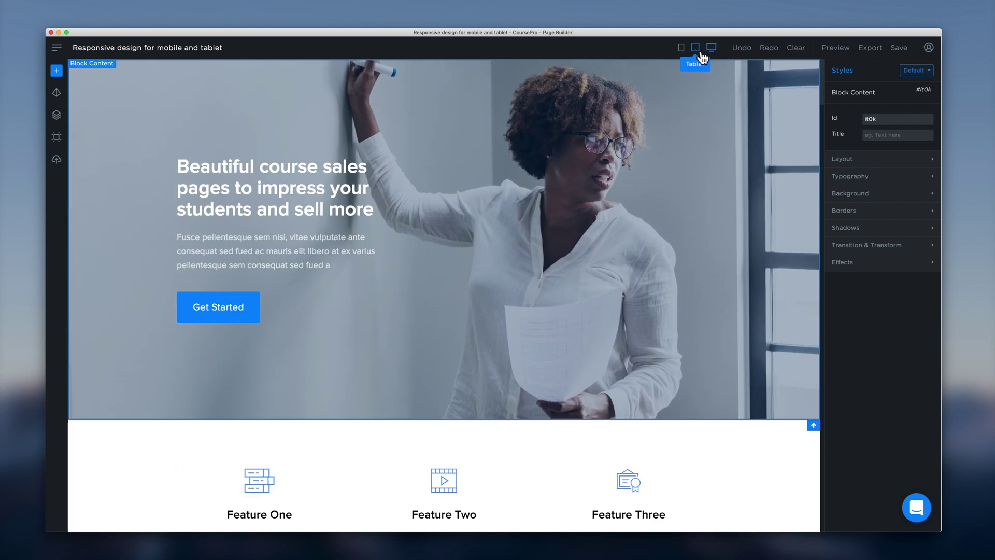
left_click(696, 49)
left_click(682, 49)
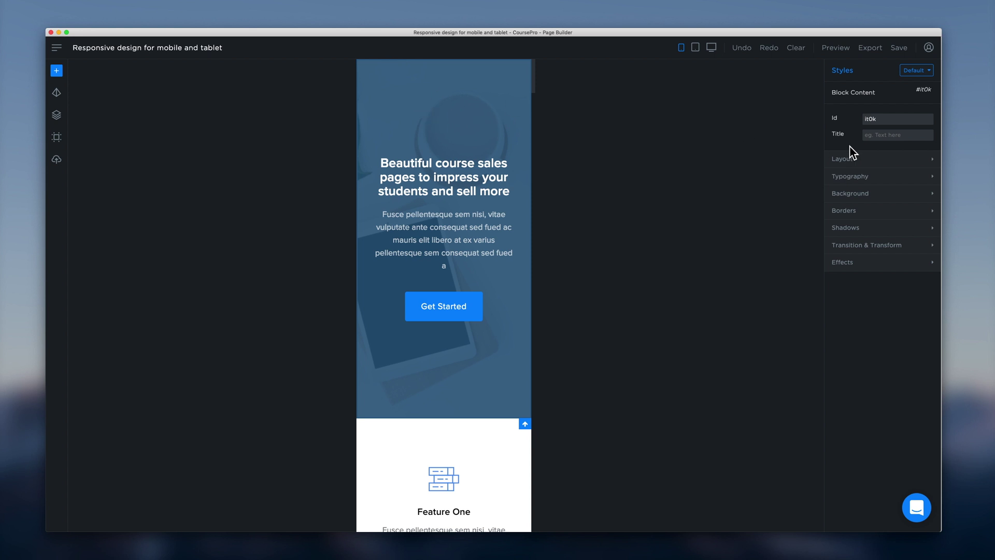
- Set the mobile hero's Layout padding to 100 px top and 100 px bottom
left_click(880, 163)
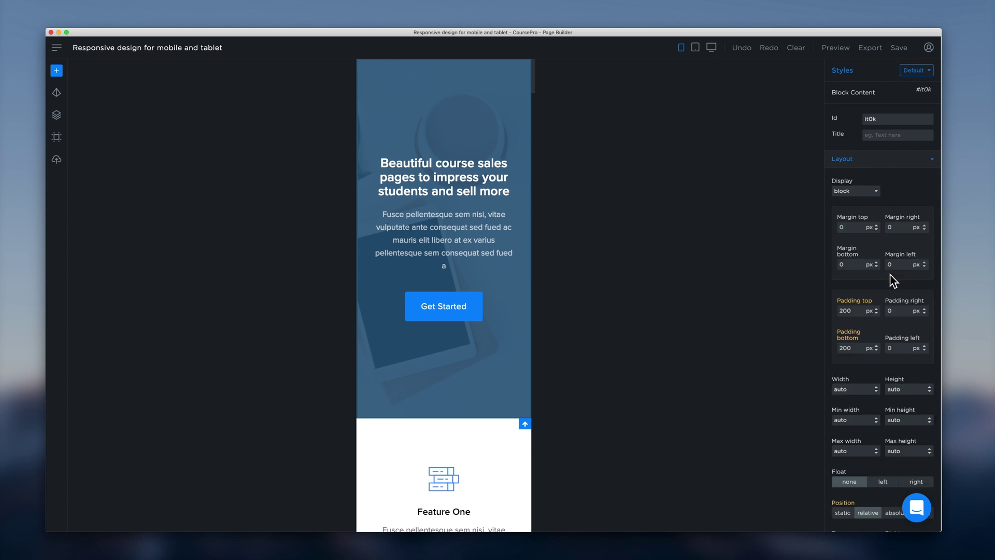
scroll(870, 319, "down", 2)
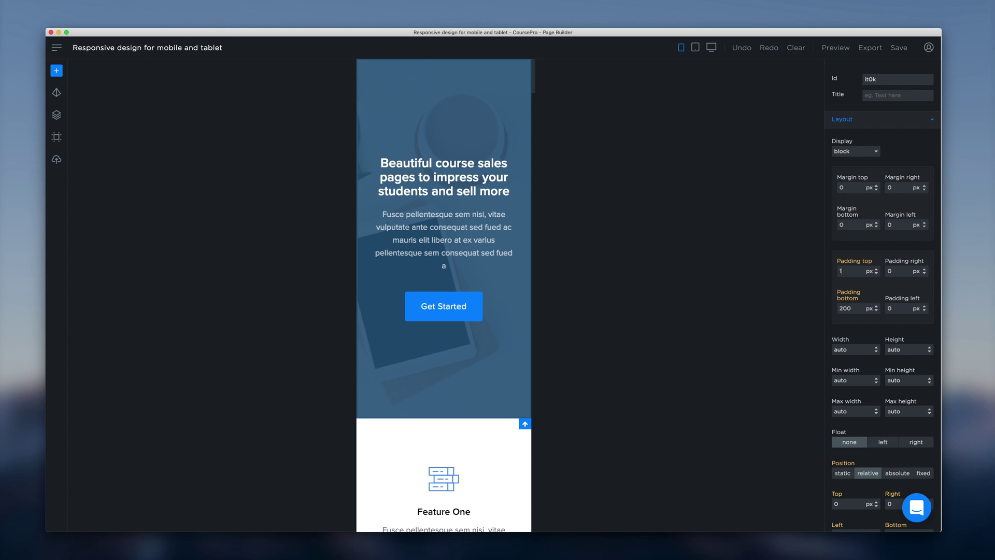
type("00")
key("Tab")
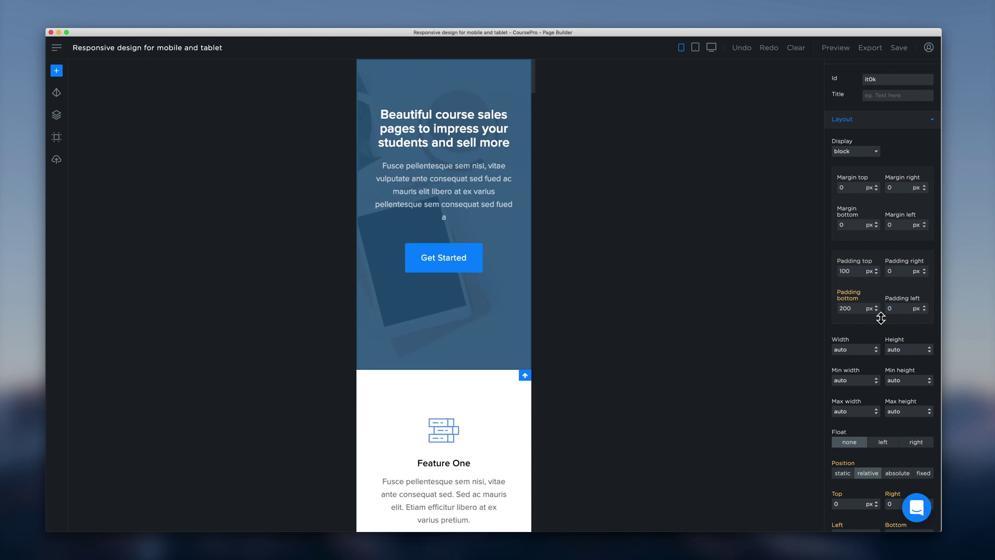
type("100")
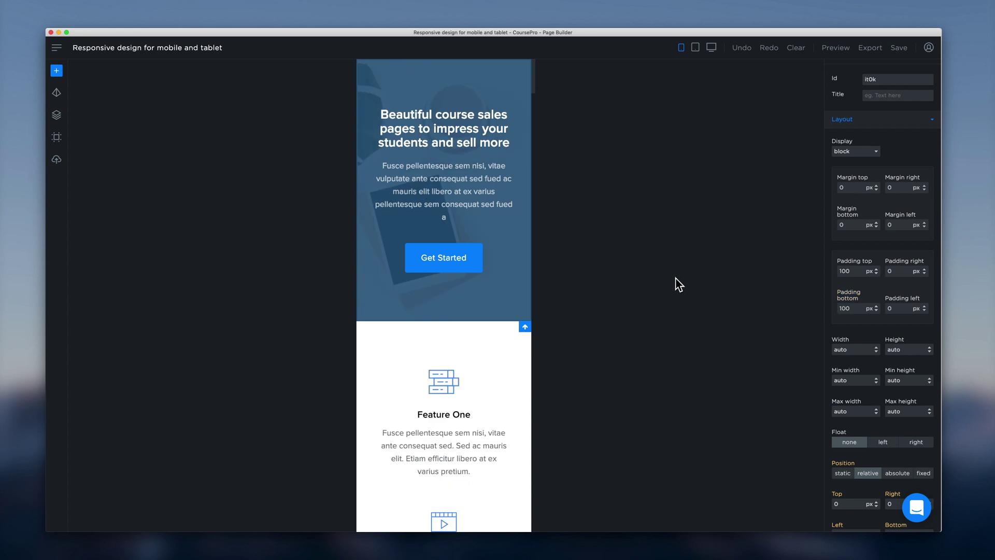
left_click(891, 127)
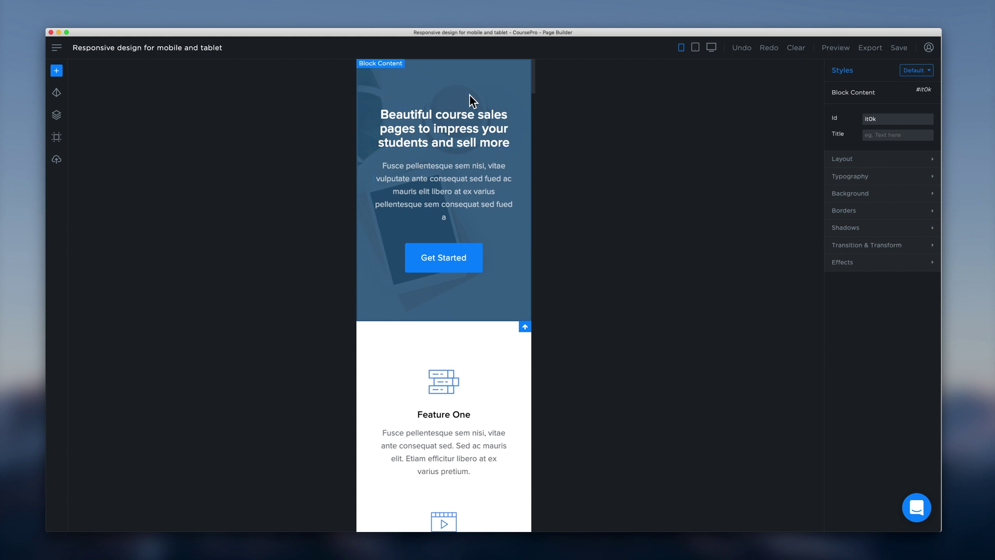
- Compare tablet, desktop and mobile previews, settle on desktop, and select the hero heading
left_click(705, 60)
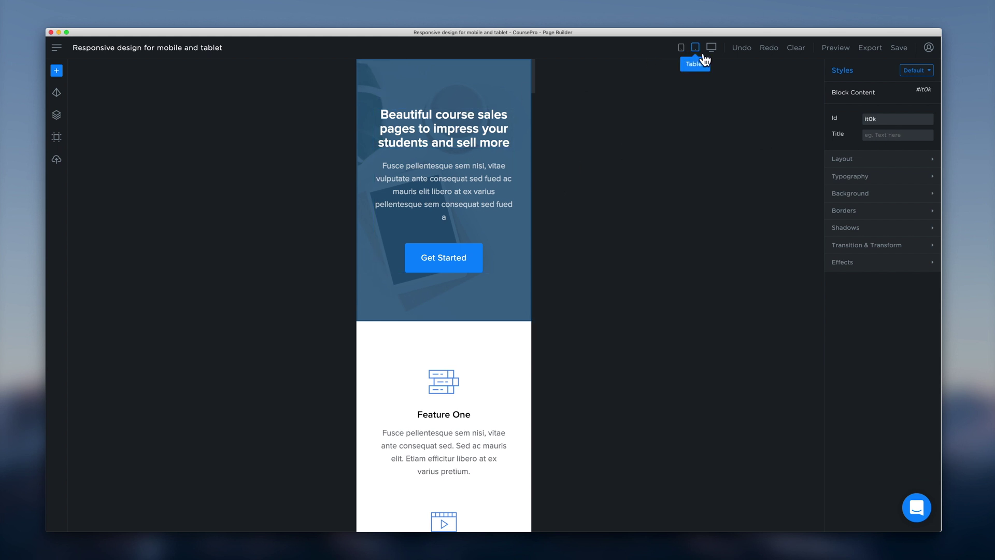
left_click(717, 53)
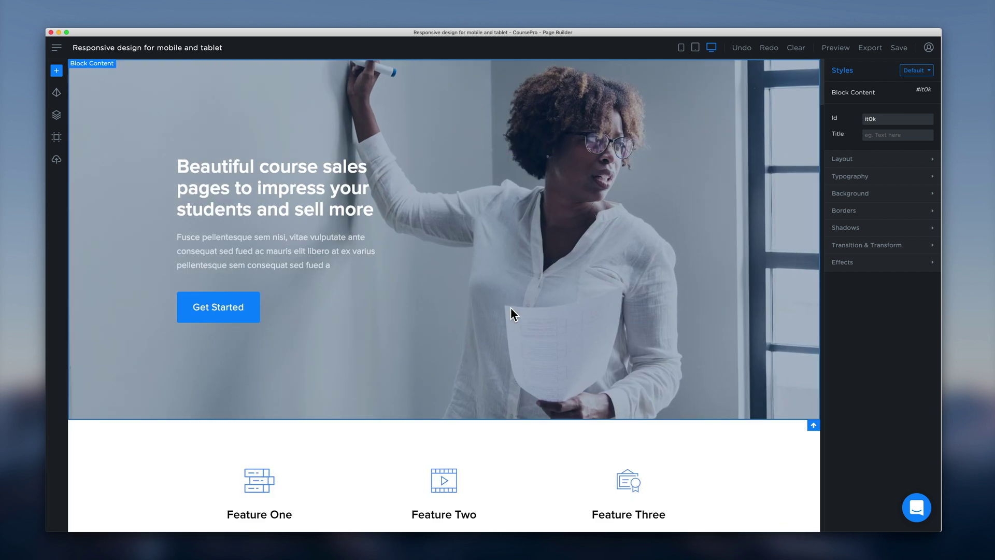
left_click(690, 56)
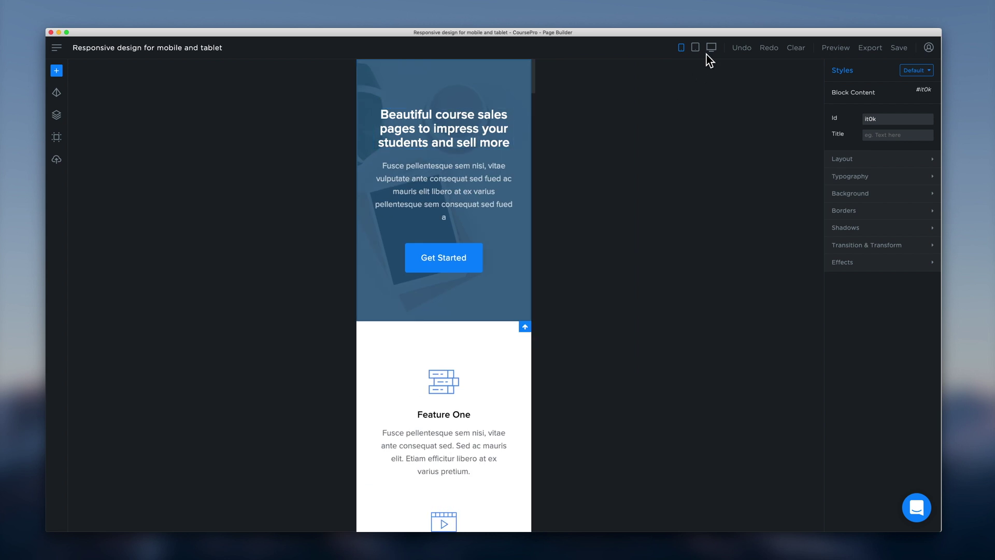
left_click(717, 56)
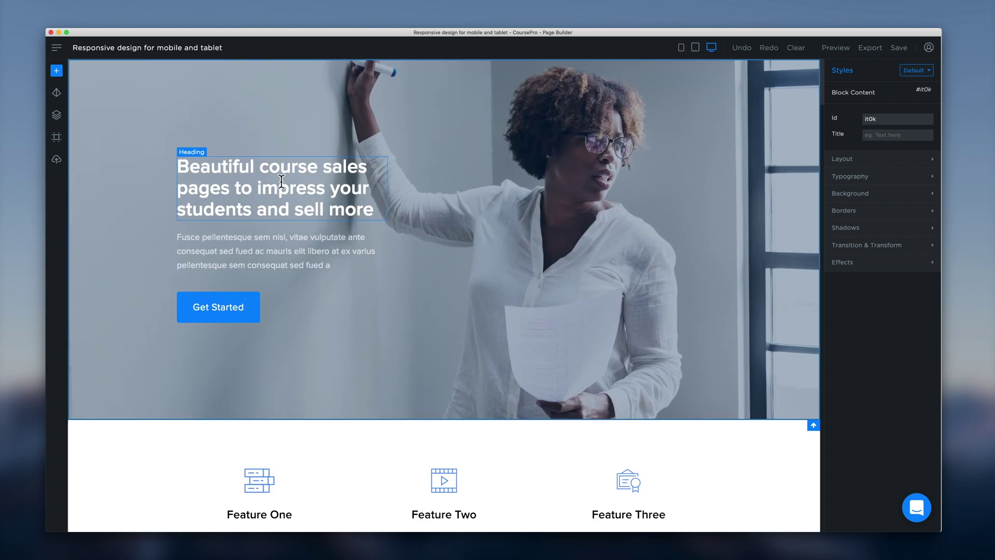
left_click(281, 181)
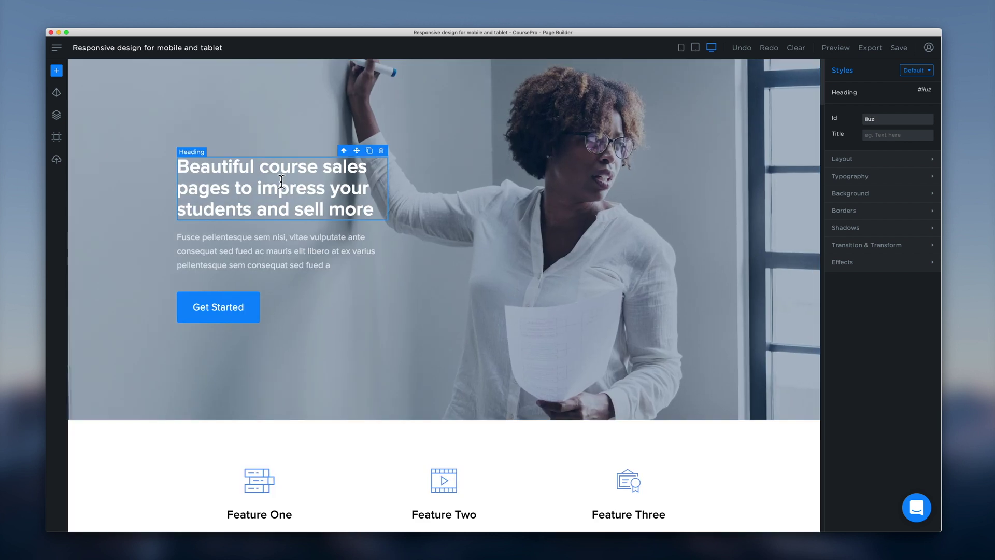
- Set the hero heading's font size to 60 px on desktop and 46 px on tablet
left_click(889, 179)
left_click_drag(933, 206, 935, 210)
left_click(929, 206)
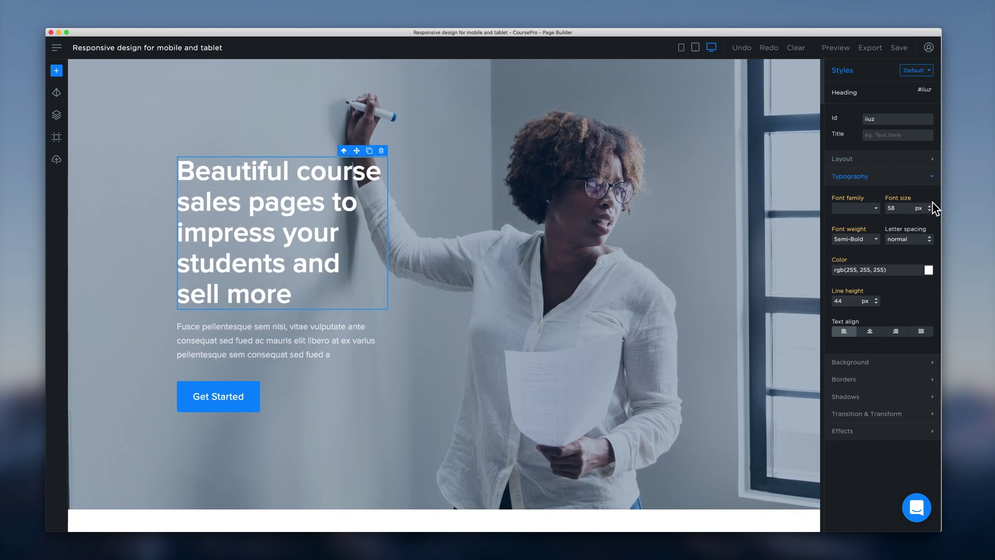
left_click(929, 206)
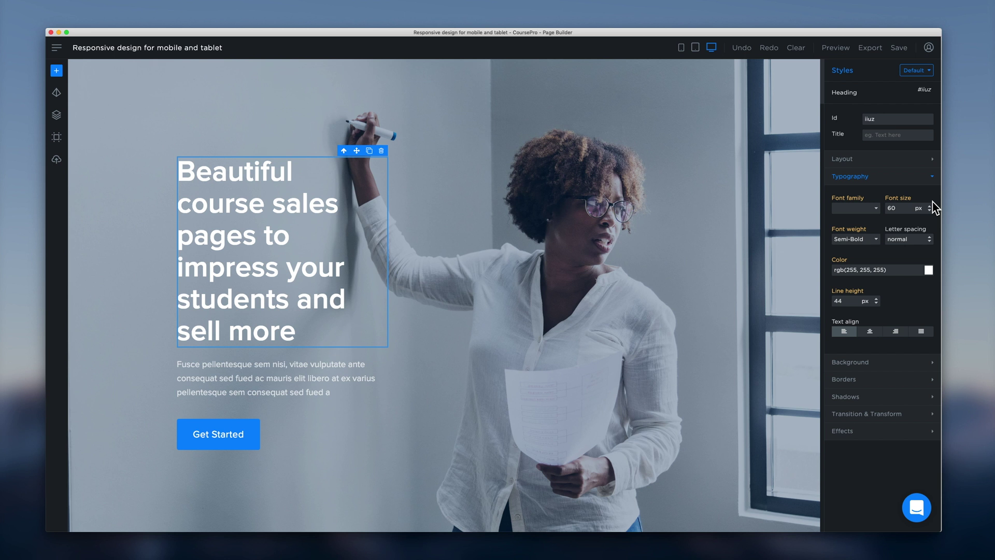
left_click(695, 48)
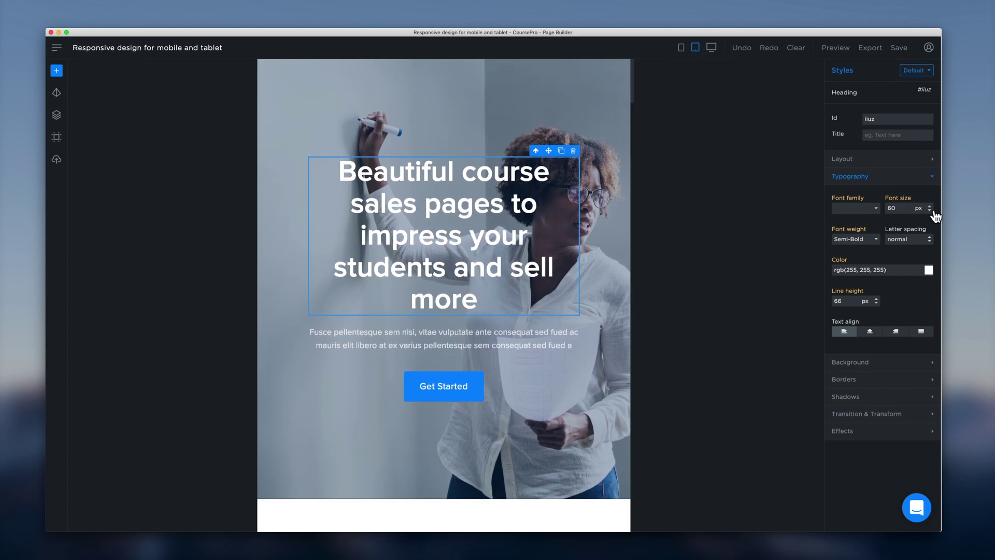
left_click_drag(929, 210, 930, 216)
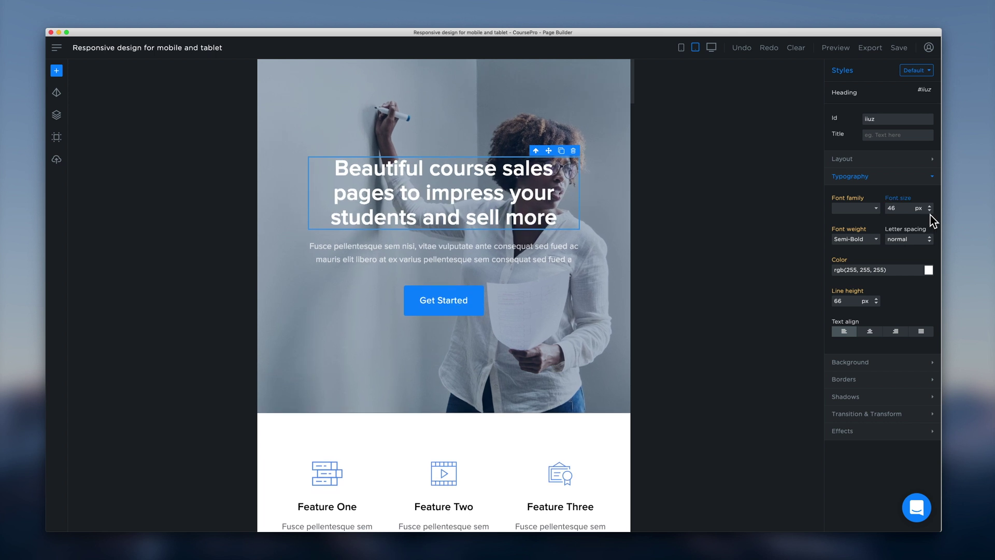
- In the mobile view, give the heading a 28 px font size and 37.6 px line height
left_click(687, 55)
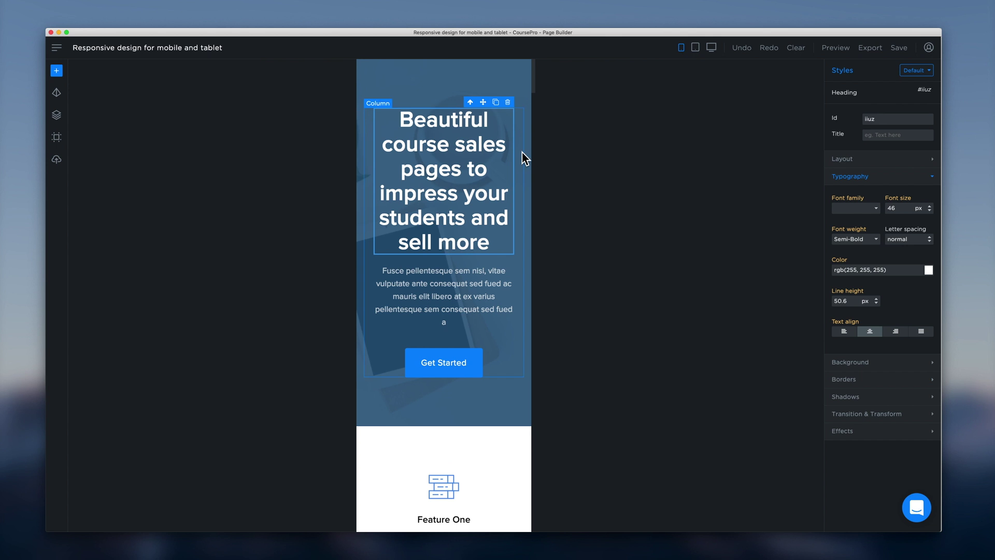
left_click_drag(933, 215, 931, 221)
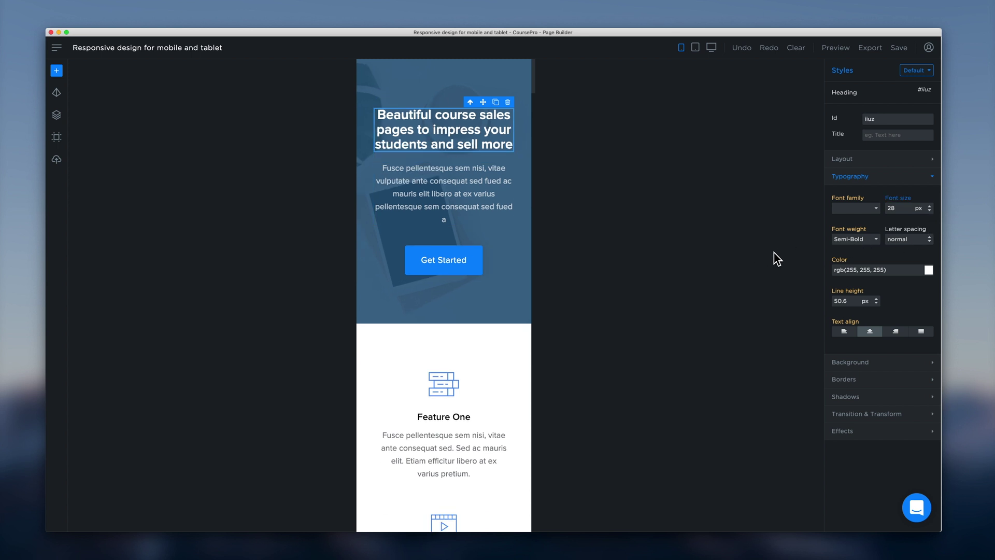
left_click_drag(884, 309, 881, 306)
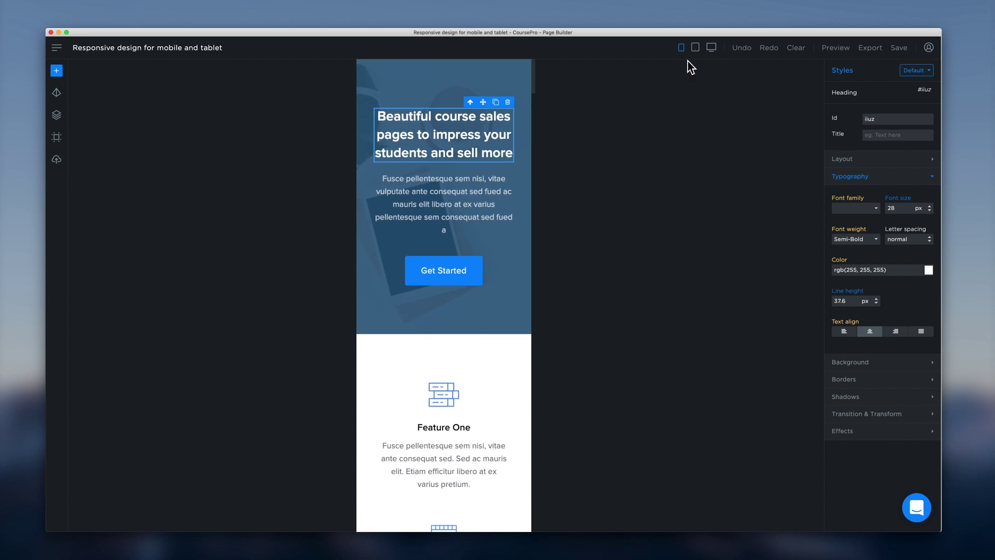
left_click(704, 58)
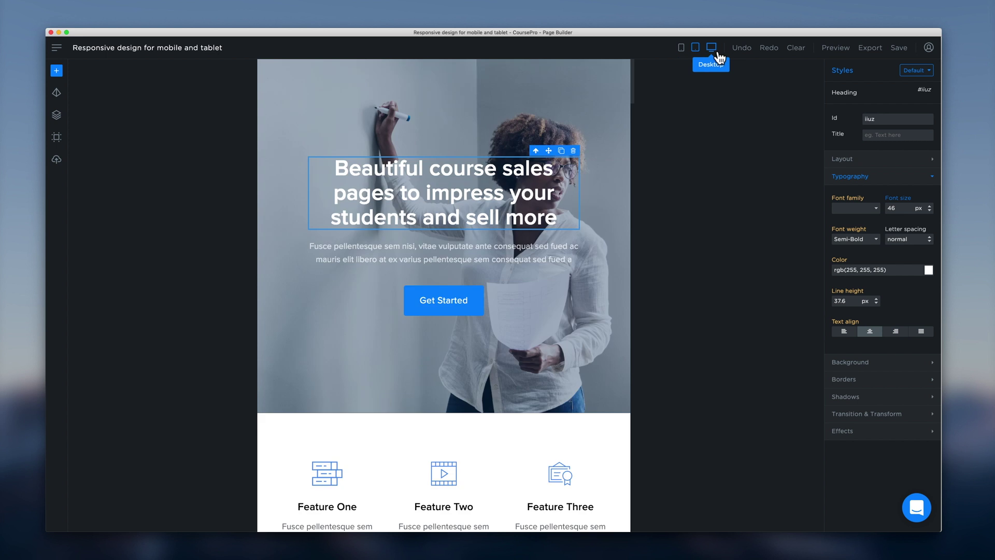
left_click(718, 57)
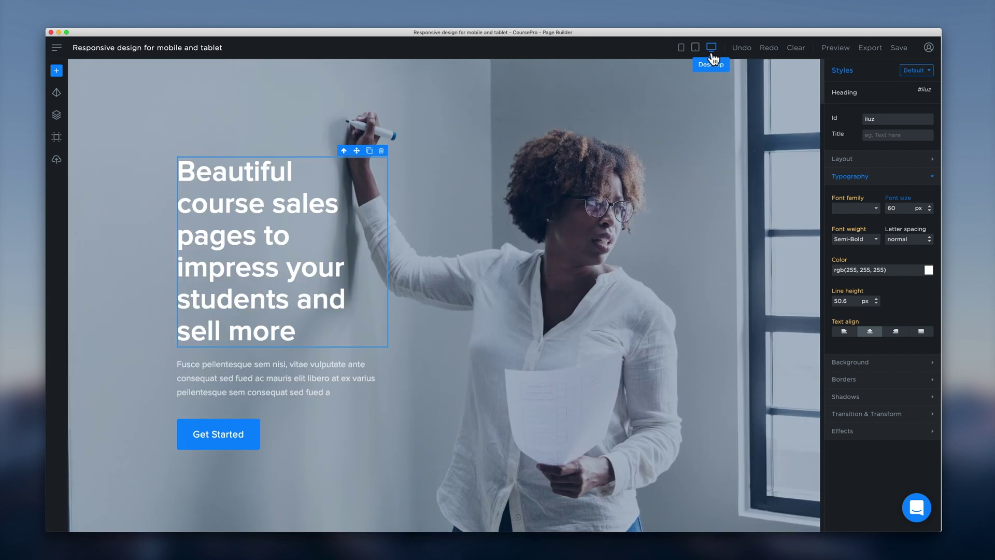
left_click(703, 61)
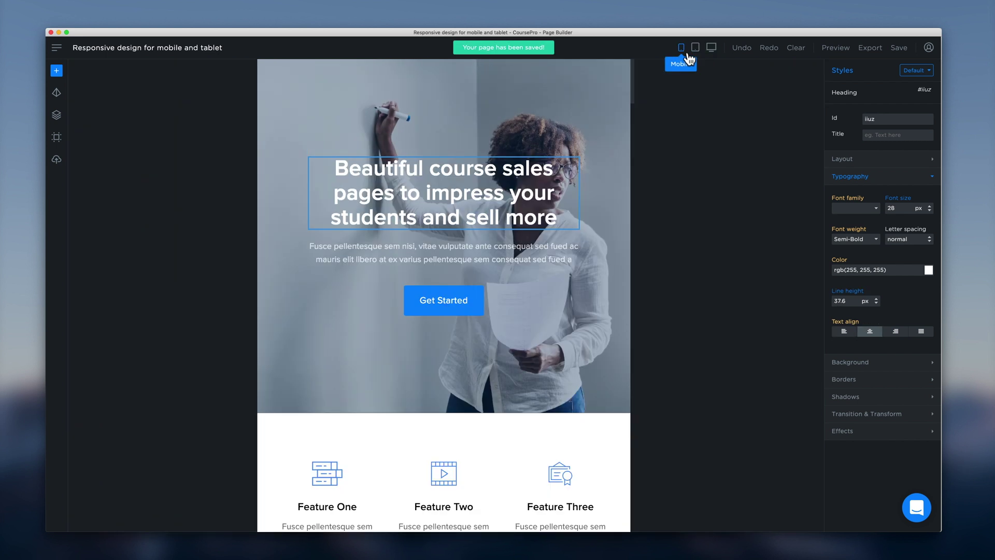
left_click(690, 58)
scroll(516, 196, "down", 5)
scroll(517, 196, "down", 10)
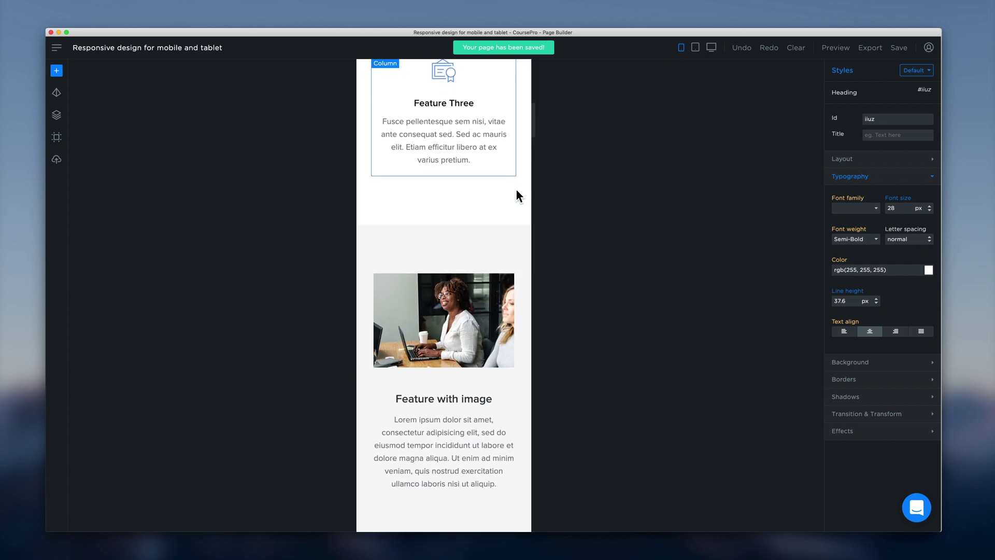
scroll(517, 192, "down", 7)
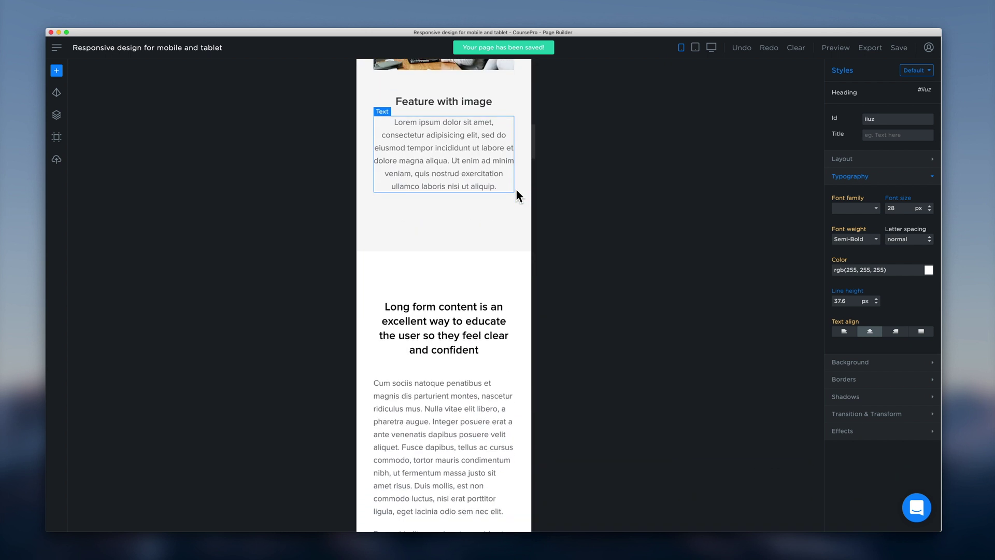
scroll(516, 195, "up", 20)
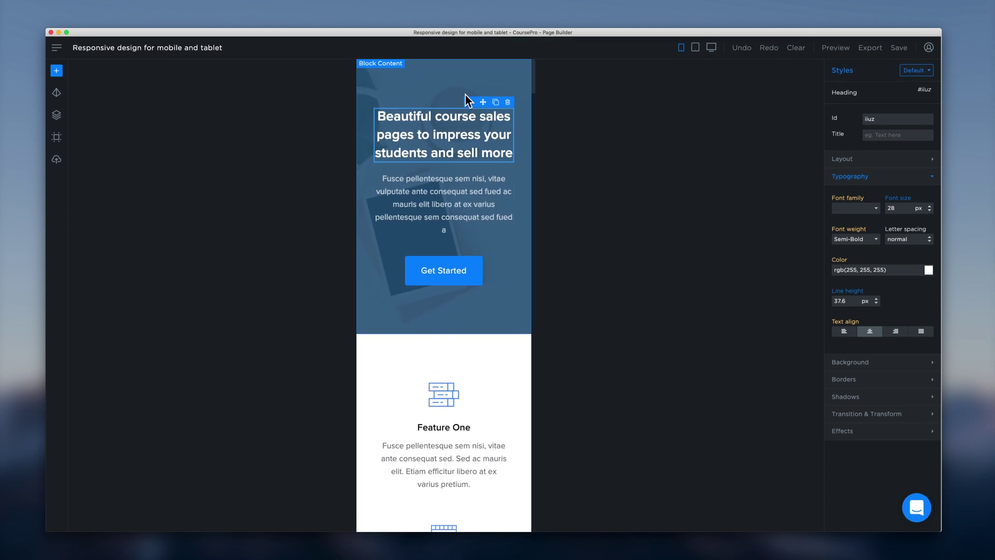
scroll(445, 156, "down", 5)
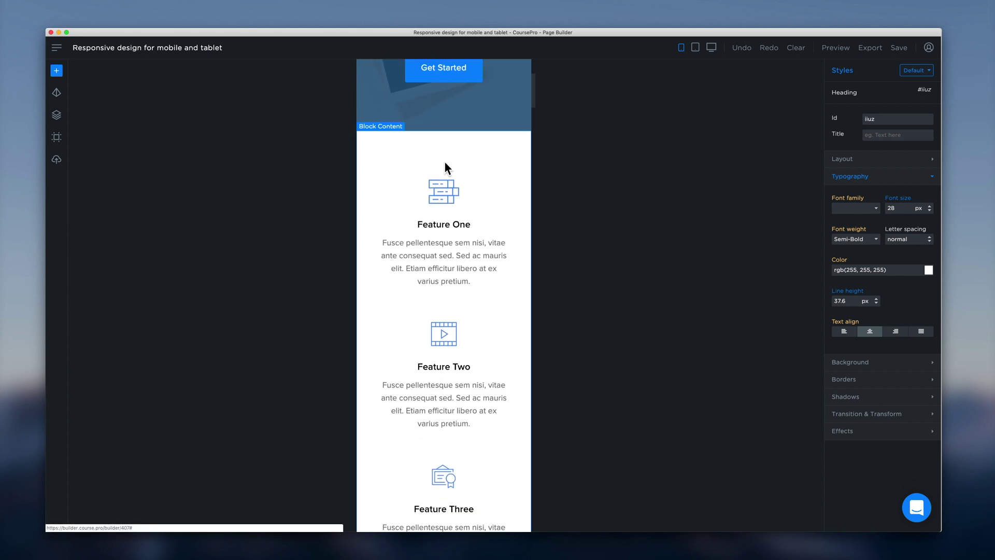
- Select the Feature One image, then the surrounding features section's Block Content element
left_click(450, 195)
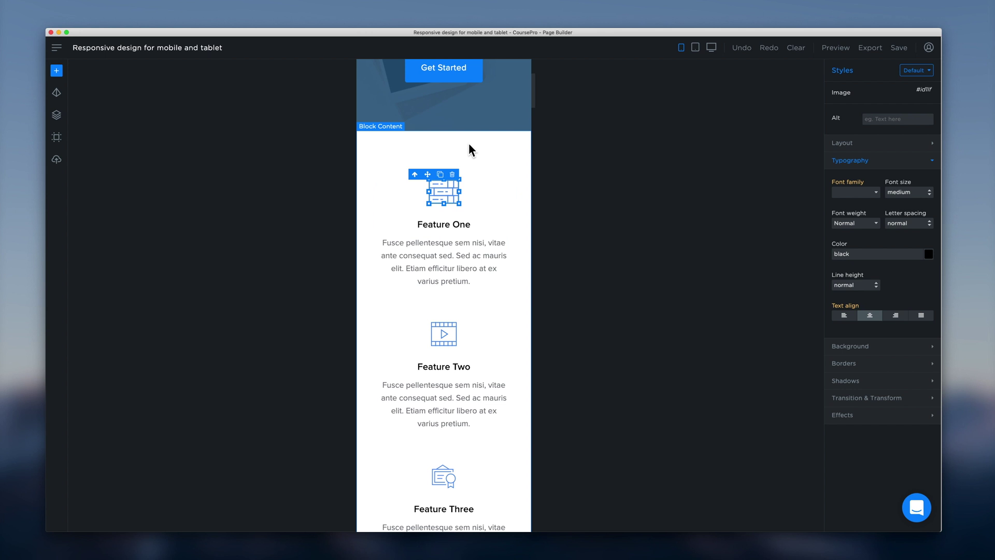
left_click(495, 151)
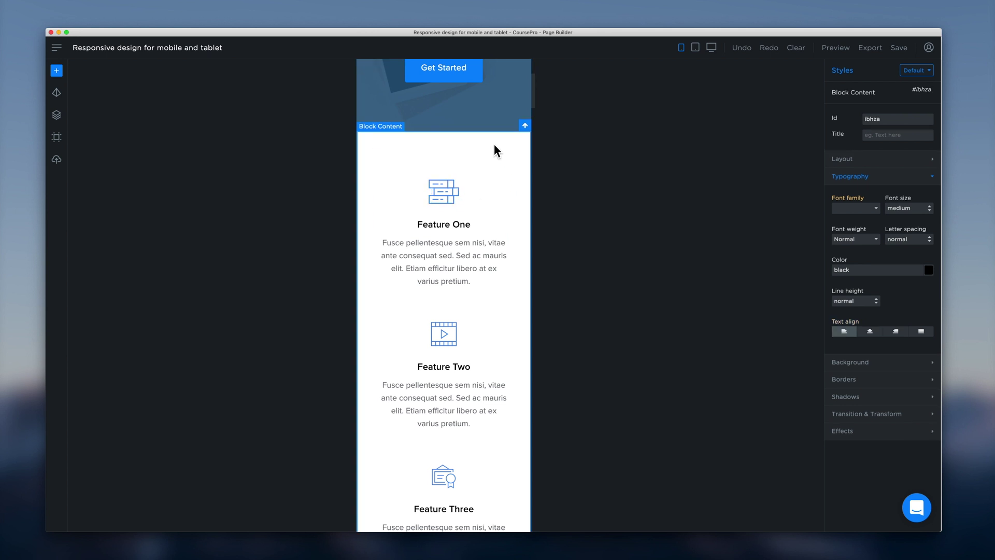
- Set the features block's Layout Display to none for the mobile view
left_click(872, 181)
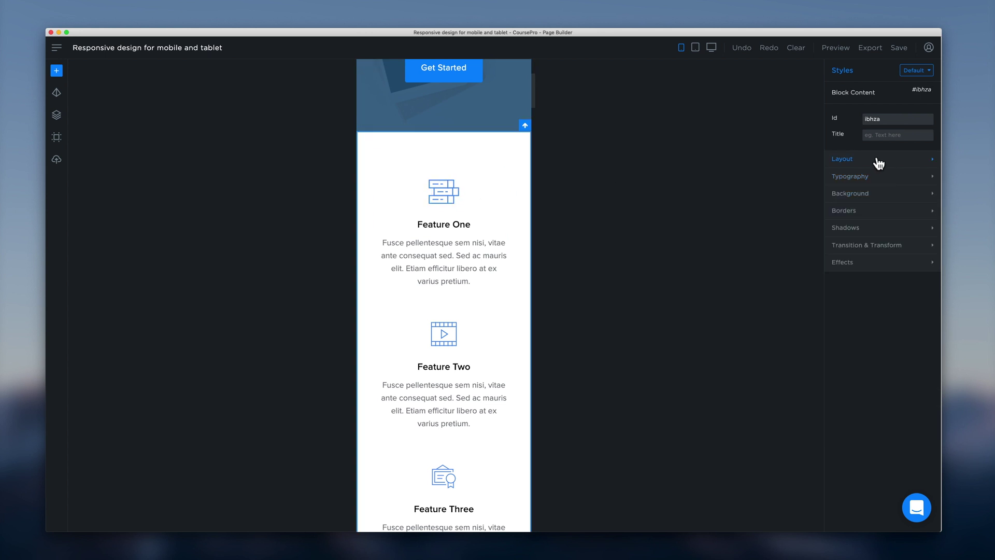
left_click(880, 160)
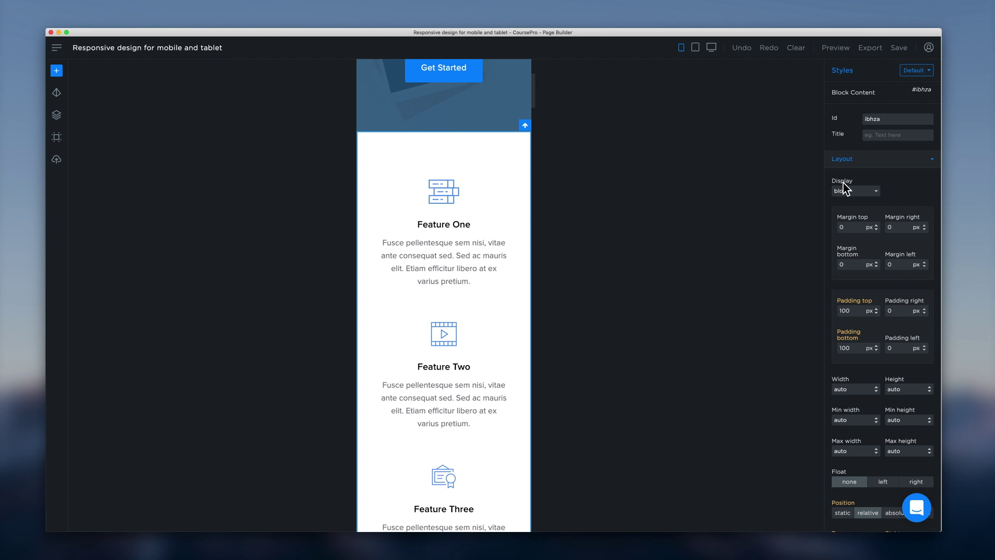
left_click(873, 192)
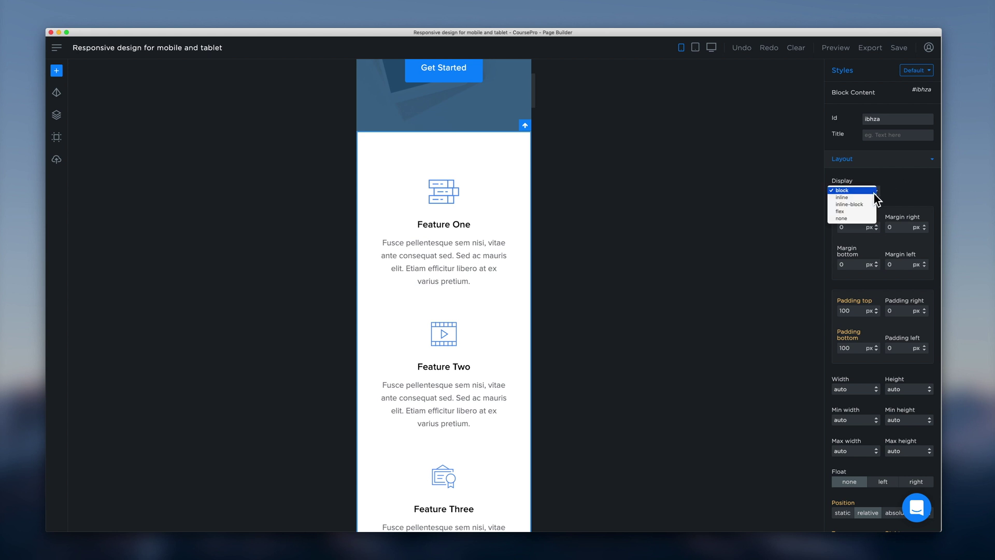
left_click(843, 219)
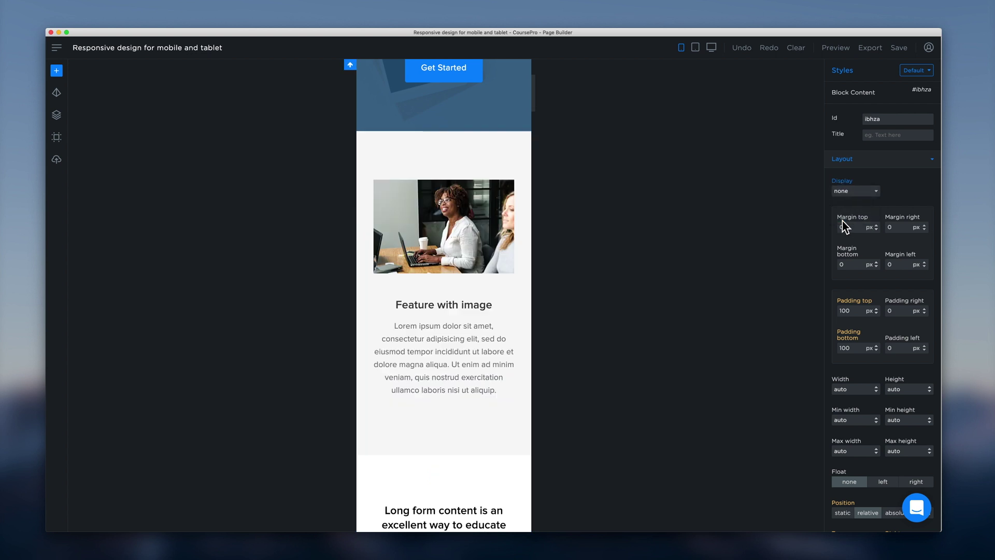
scroll(474, 197, "down", 4)
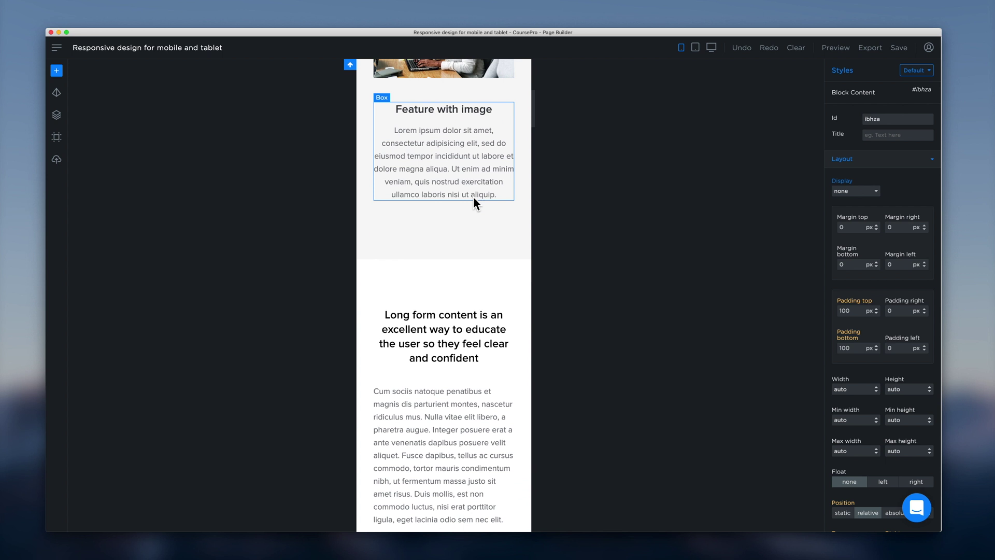
scroll(474, 197, "up", 7)
scroll(474, 197, "up", 2)
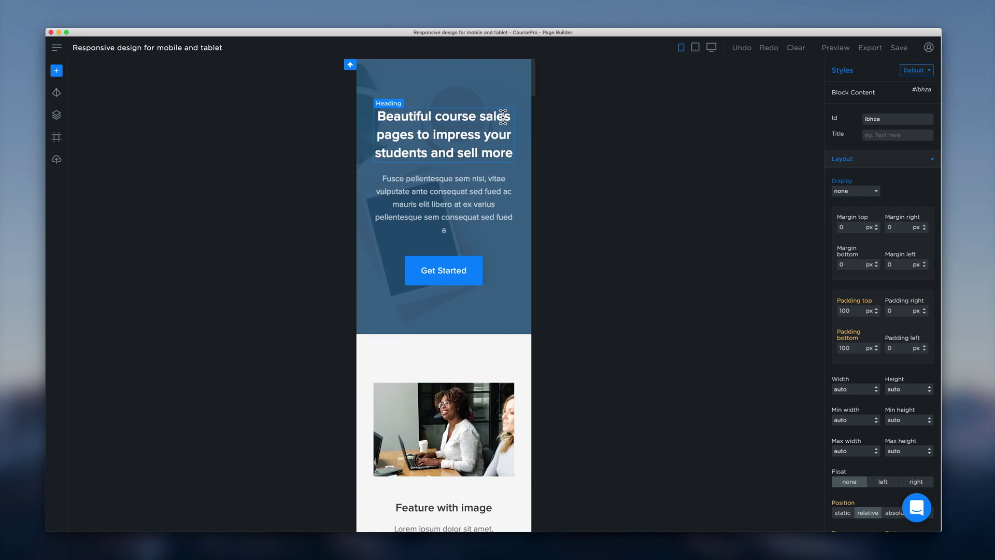
left_click(696, 47)
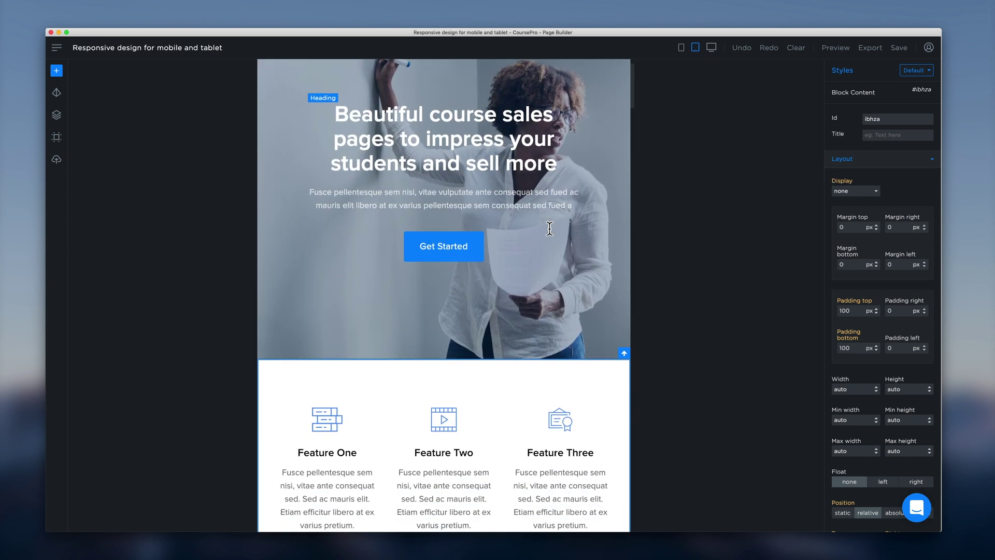
scroll(550, 223, "down", 3)
scroll(590, 186, "up", 3)
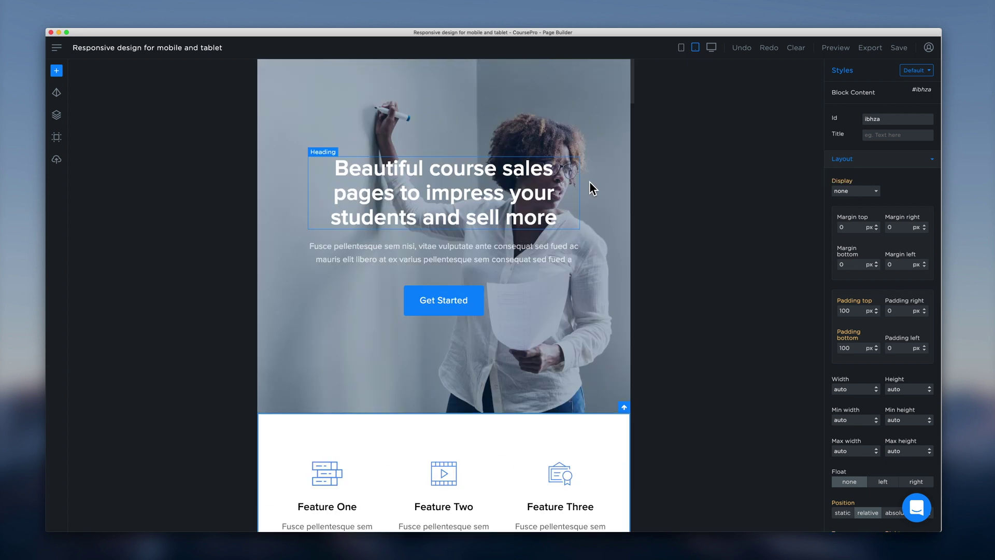
left_click(711, 48)
scroll(584, 174, "down", 8)
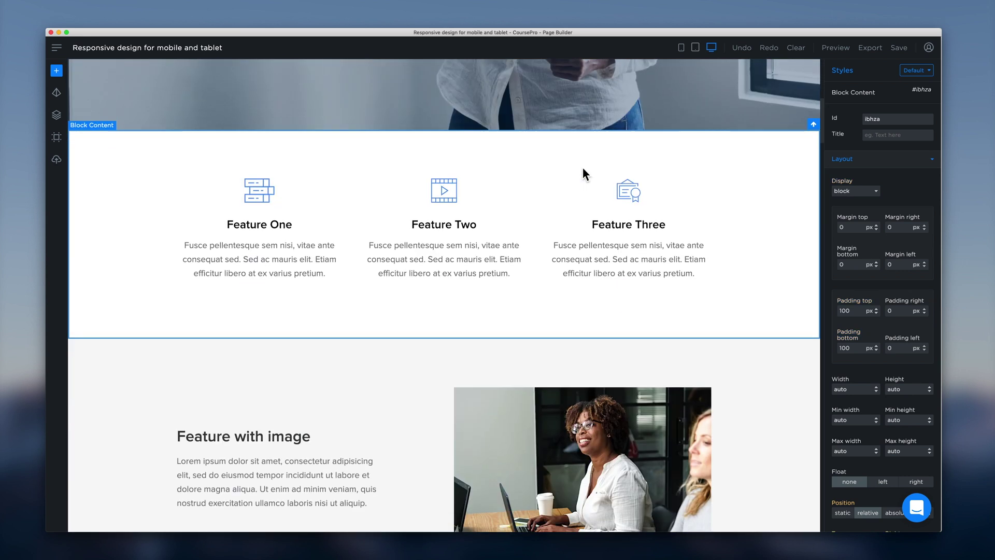
scroll(584, 173, "up", 2)
left_click(696, 47)
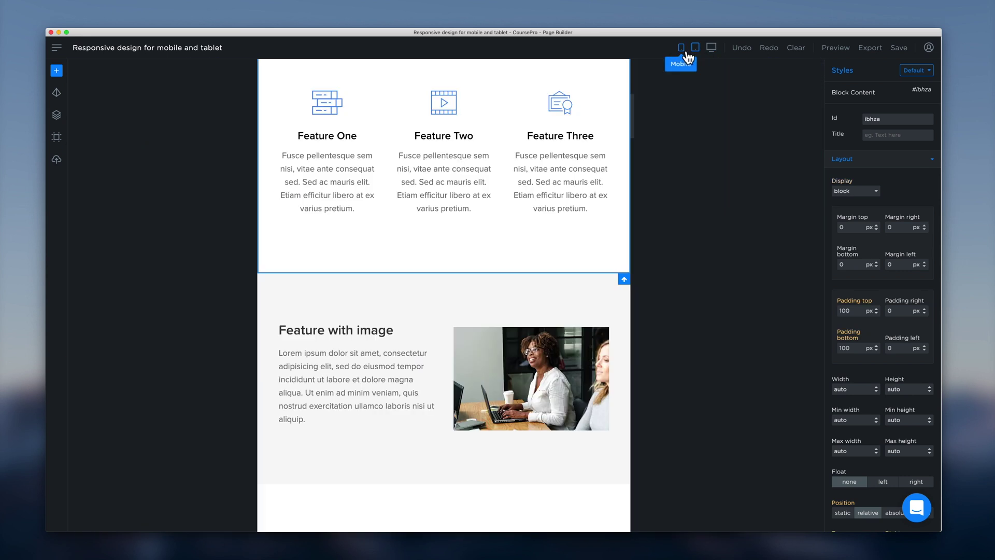
left_click(682, 48)
scroll(477, 176, "up", 3)
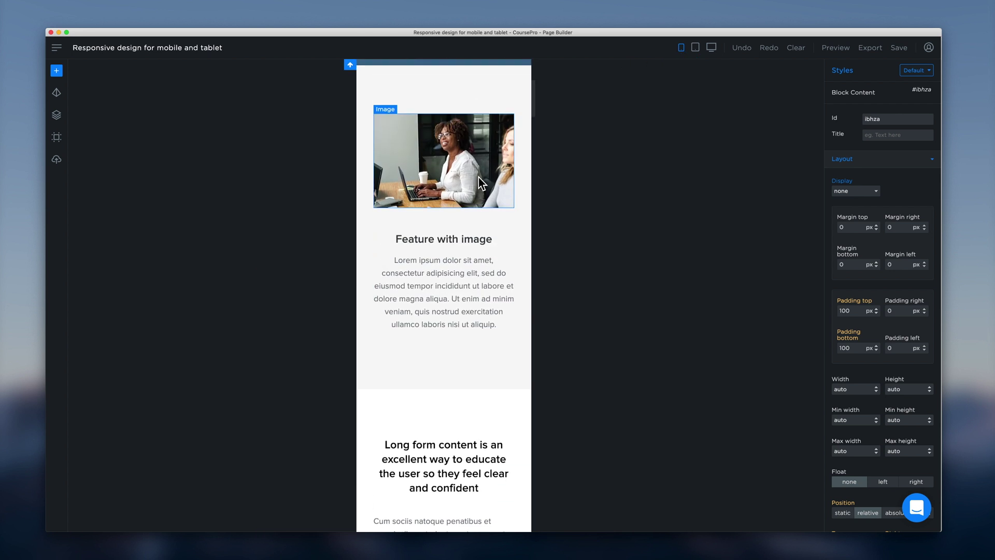
scroll(478, 177, "up", 5)
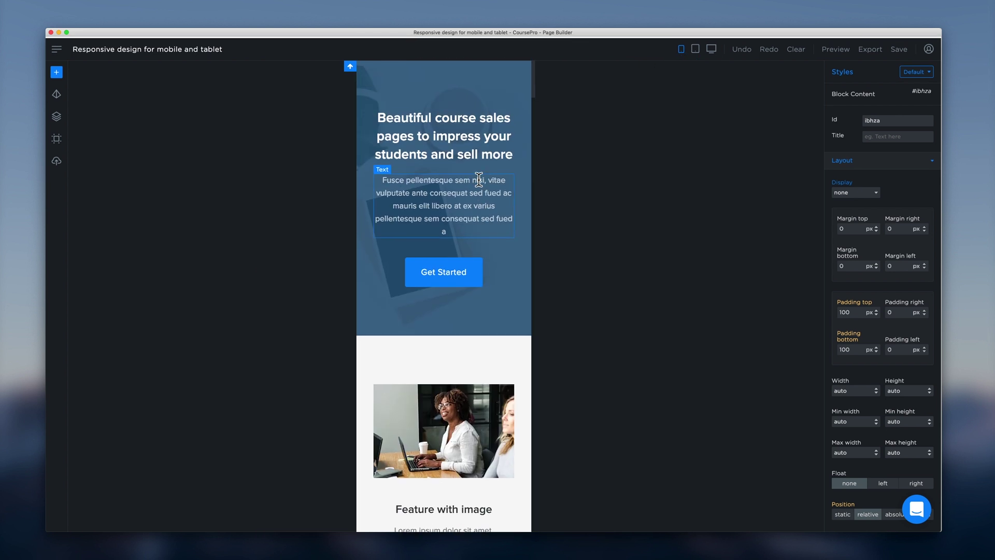